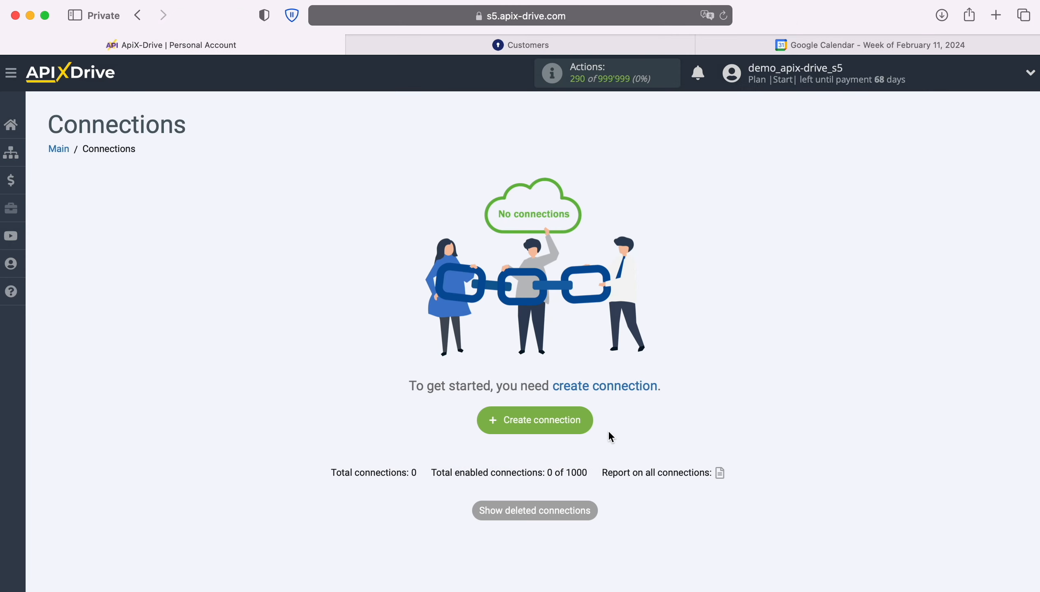
# Create a new connection with KeyCRM as the data source system
pyautogui.click(589, 423)
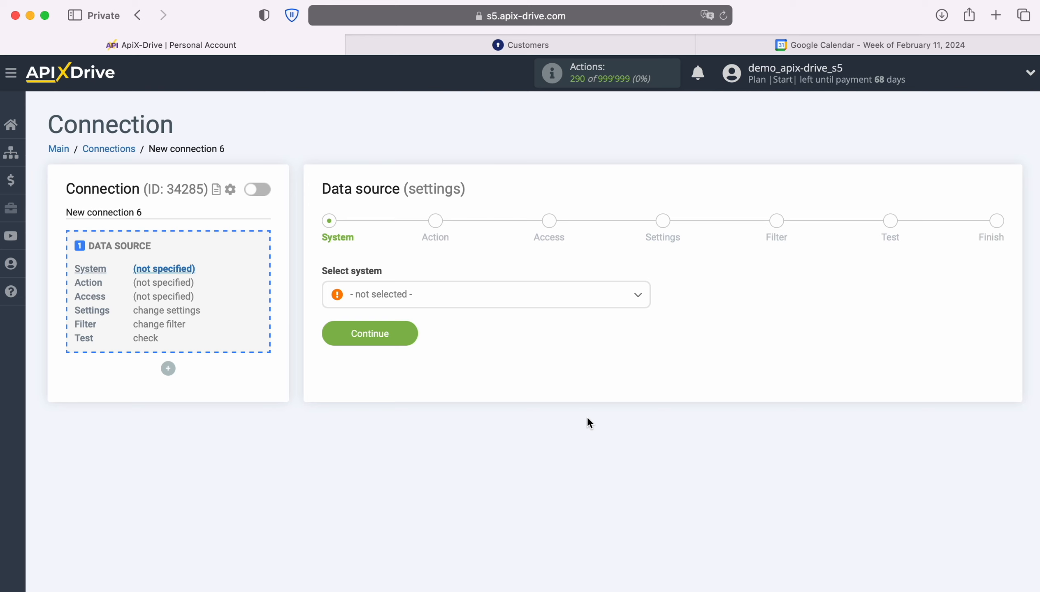
pyautogui.click(569, 299)
pyautogui.scroll(-10, 548, 433)
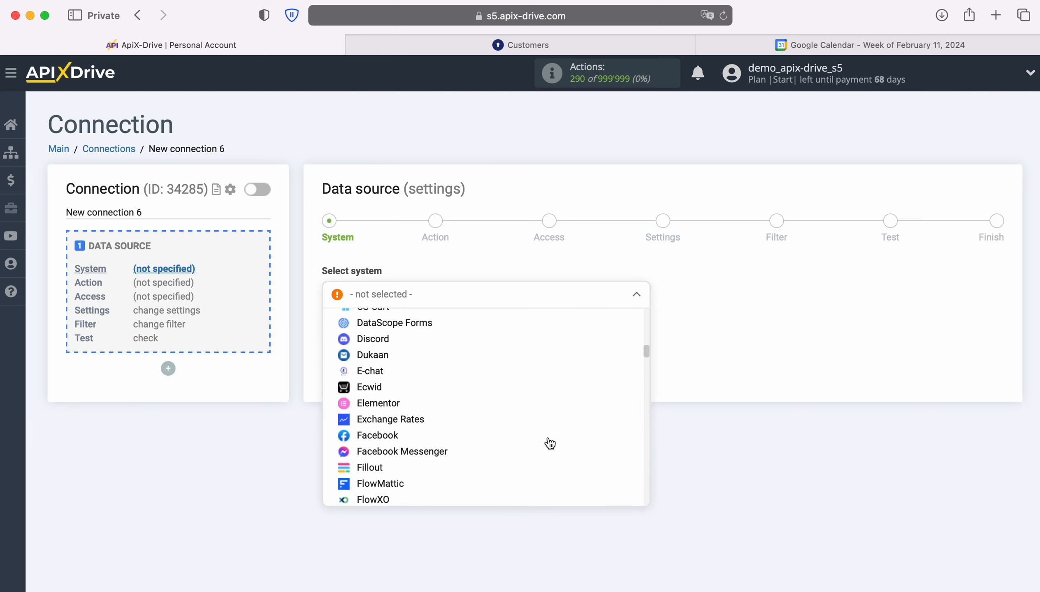
pyautogui.scroll(-15, 550, 443)
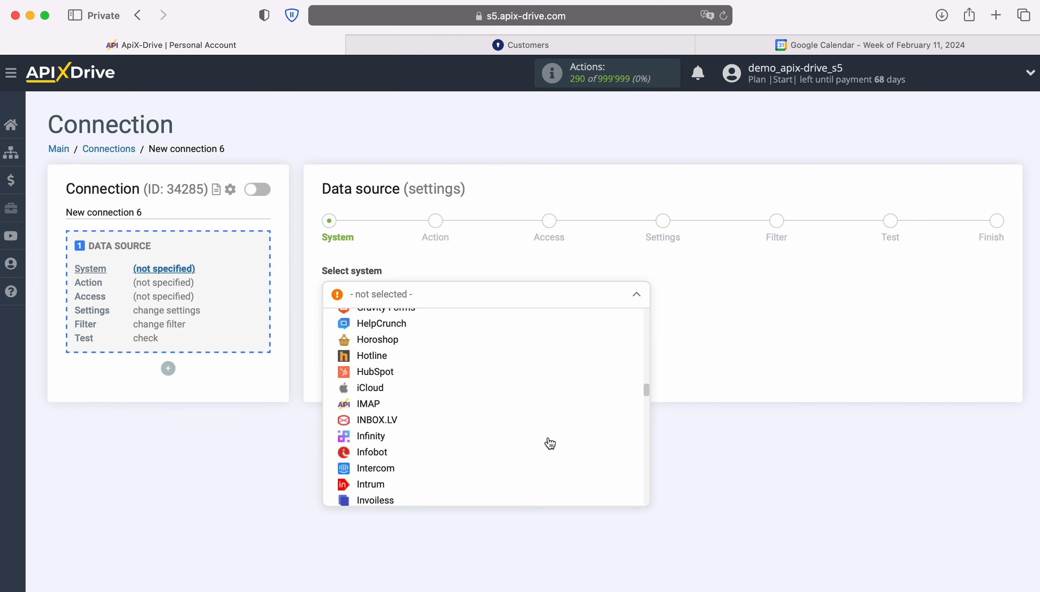
pyautogui.scroll(-8, 550, 443)
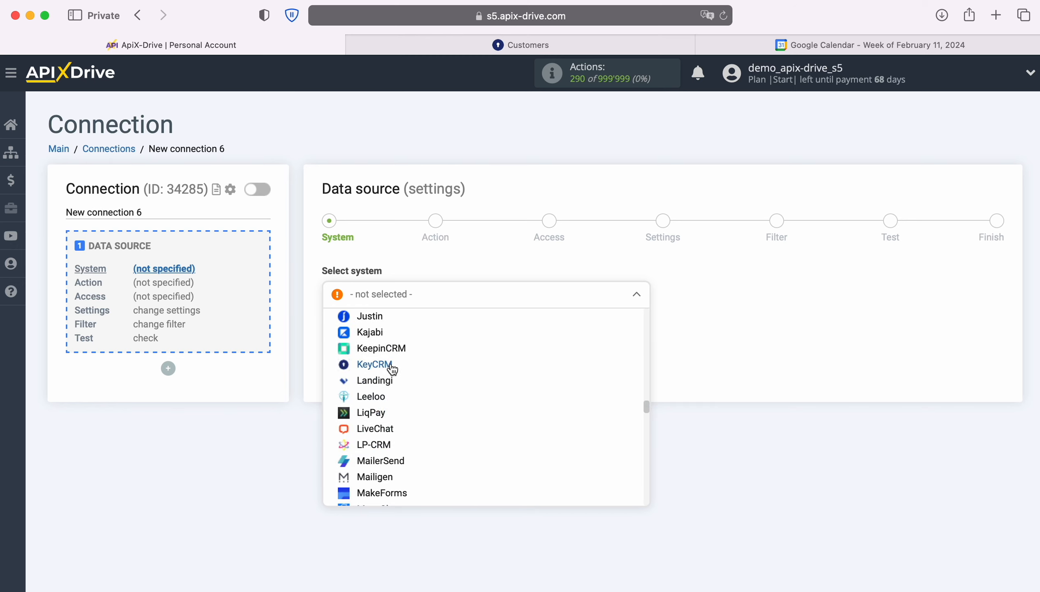
pyautogui.click(391, 365)
pyautogui.click(411, 326)
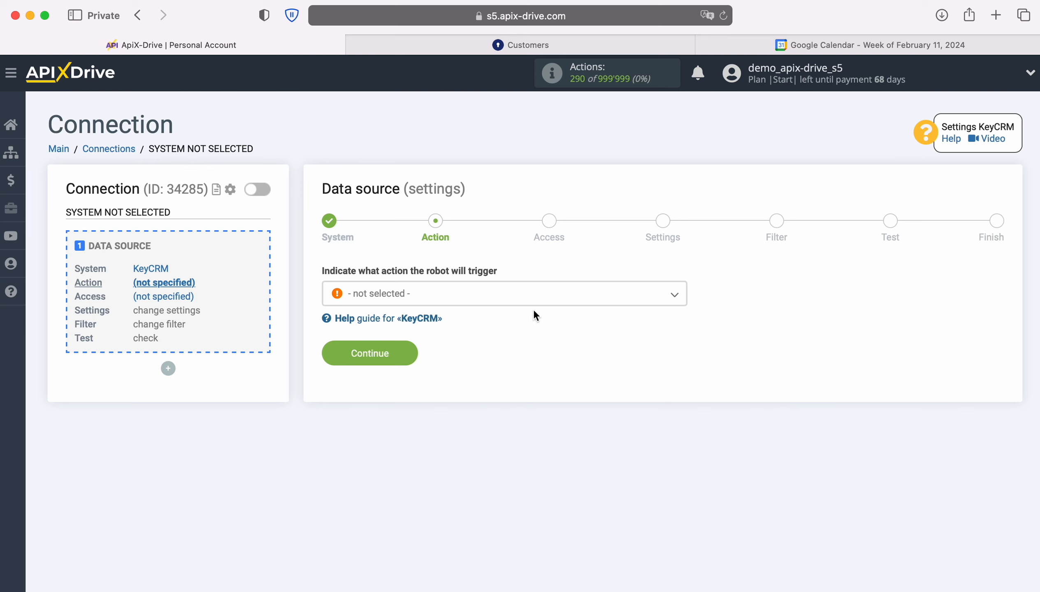
# Set the data source action to Get CUSTOMERS (new) and continue to the access stage
pyautogui.click(546, 301)
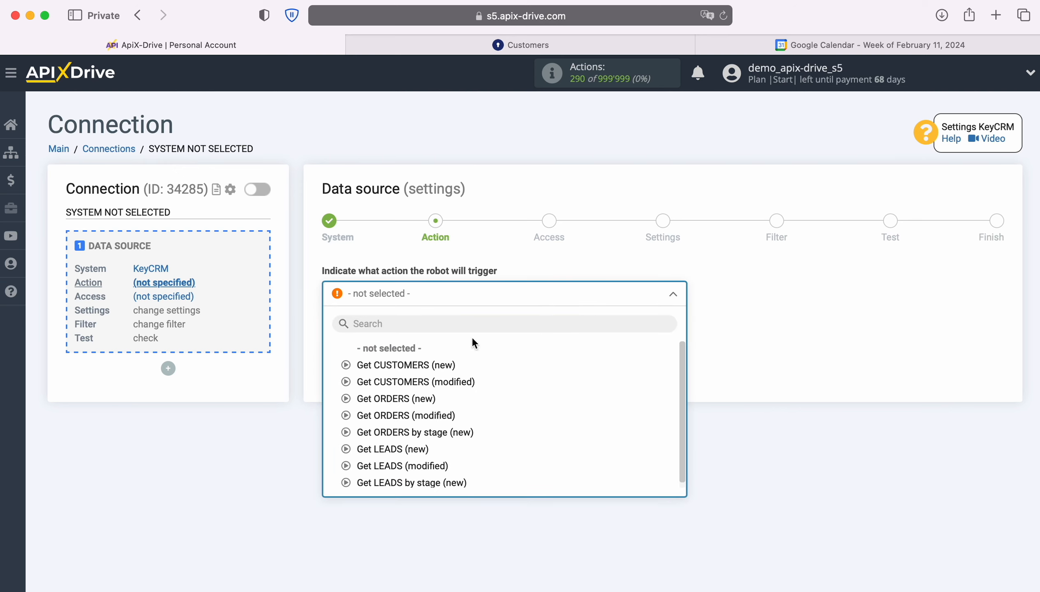
pyautogui.click(441, 365)
pyautogui.click(411, 354)
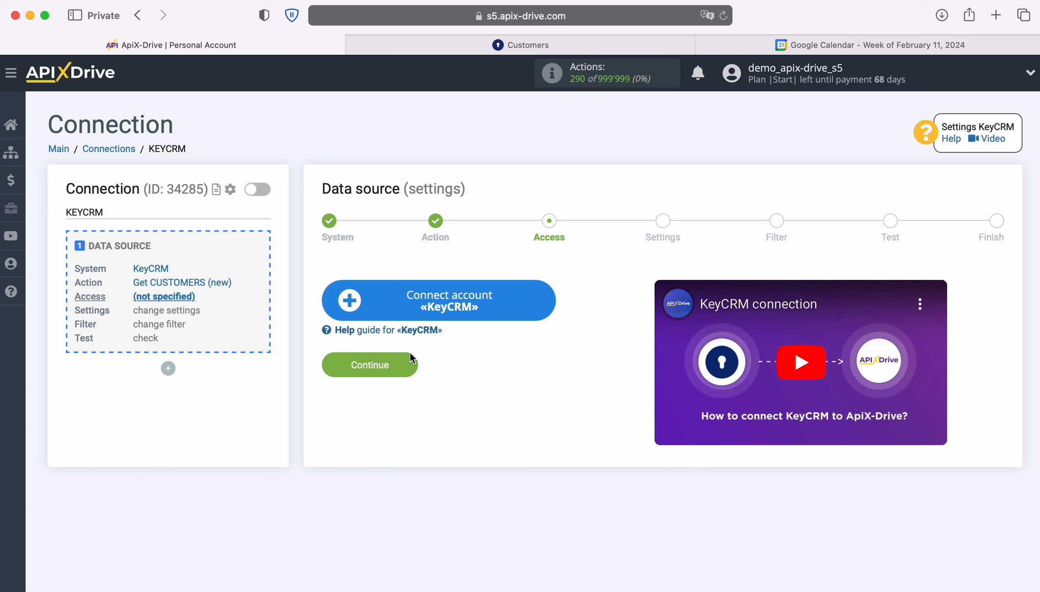
# Start connecting a KeyCRM account, then switch to KeyCRM and copy the API key from its general settings
pyautogui.click(551, 301)
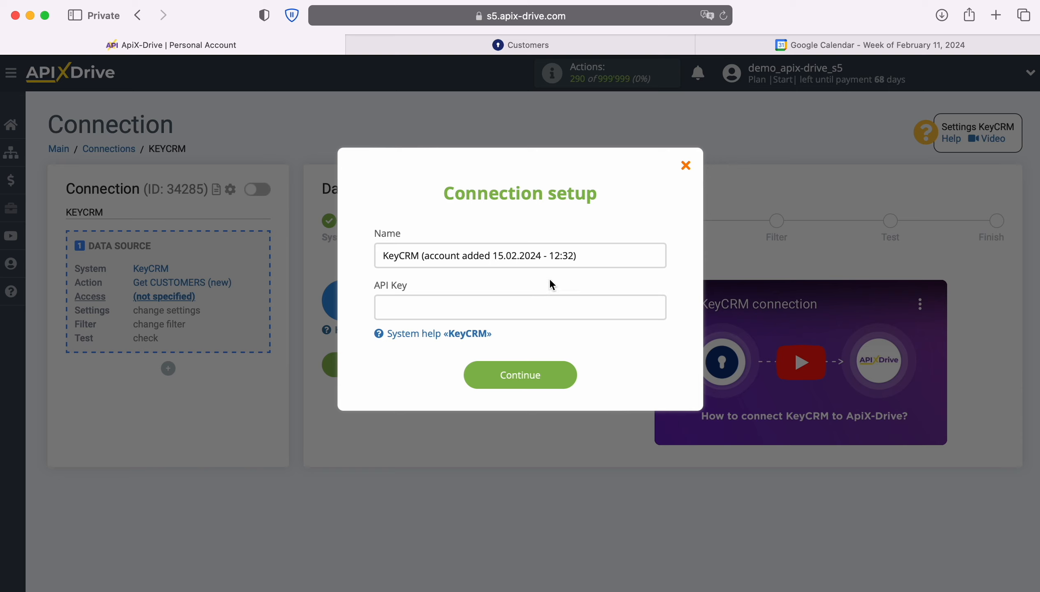
pyautogui.click(499, 46)
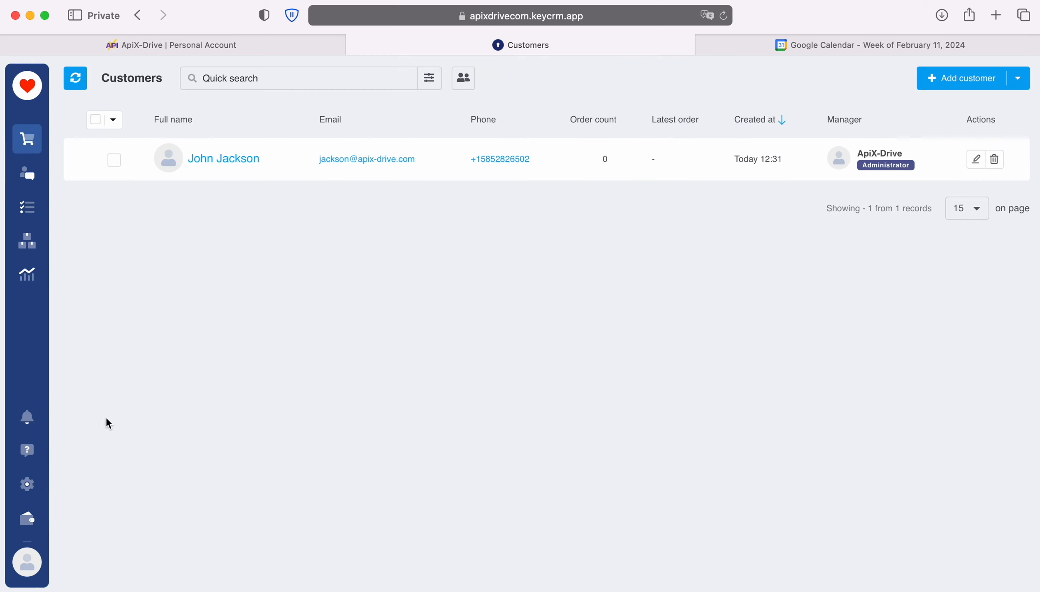
pyautogui.click(27, 485)
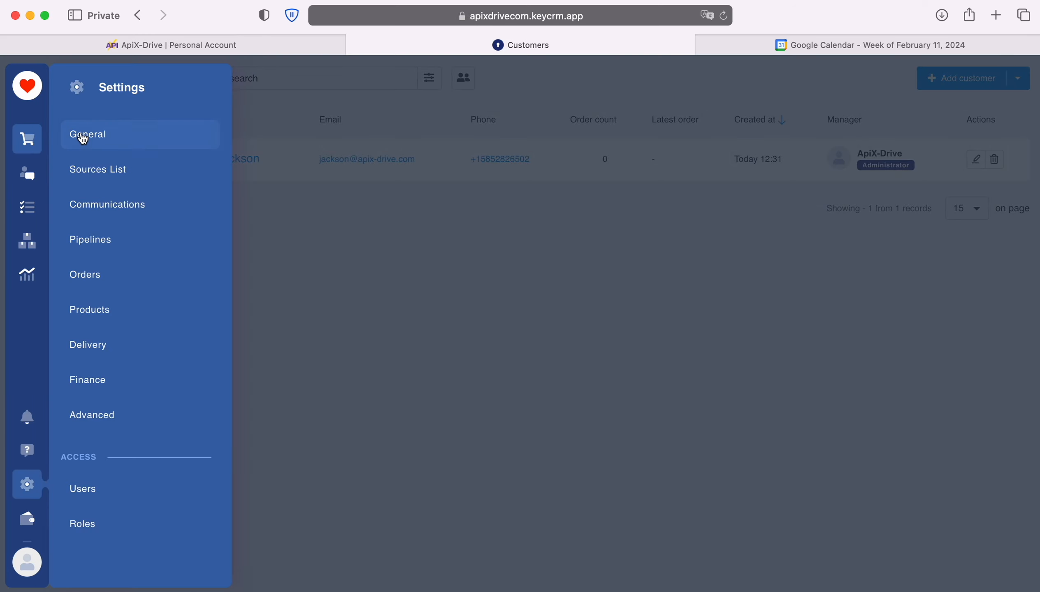
pyautogui.click(84, 140)
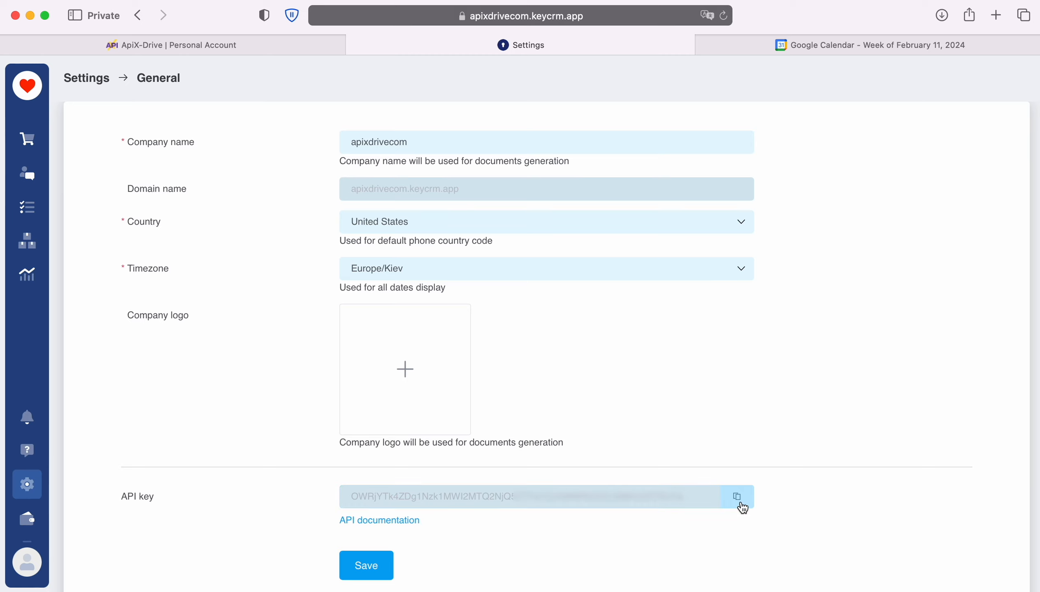
pyautogui.click(737, 497)
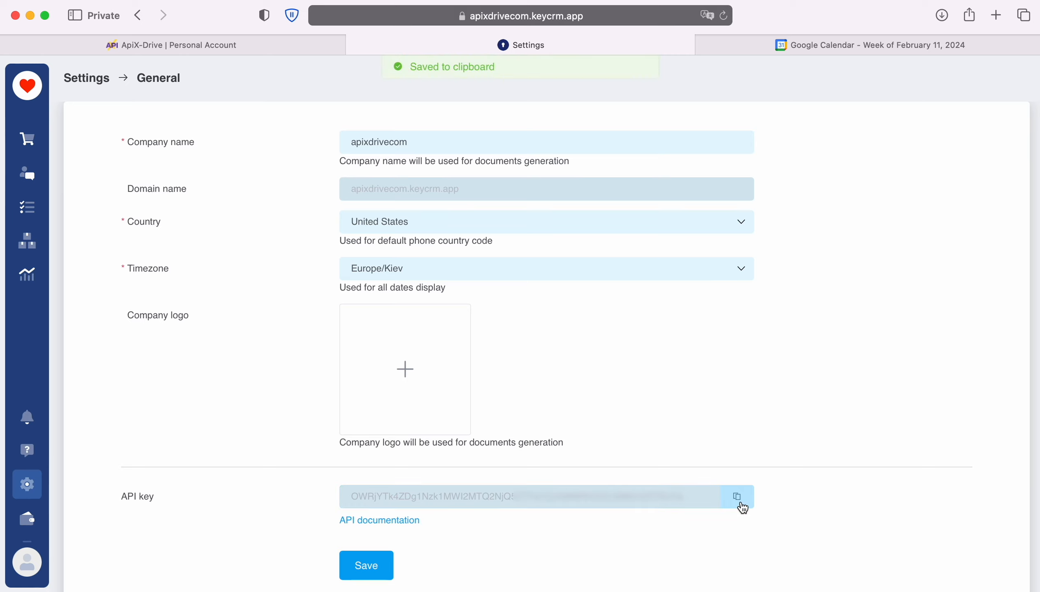
# Return to ApiX-Drive, paste the API key into the KeyCRM connection setup and submit it
pyautogui.click(194, 46)
pyautogui.rightClick(415, 309)
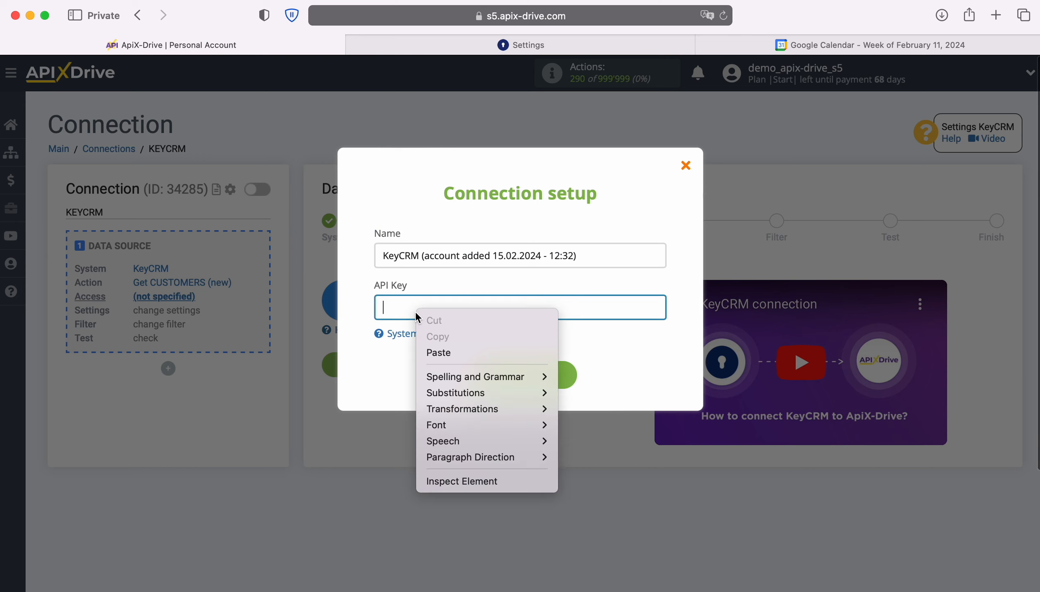
pyautogui.click(437, 351)
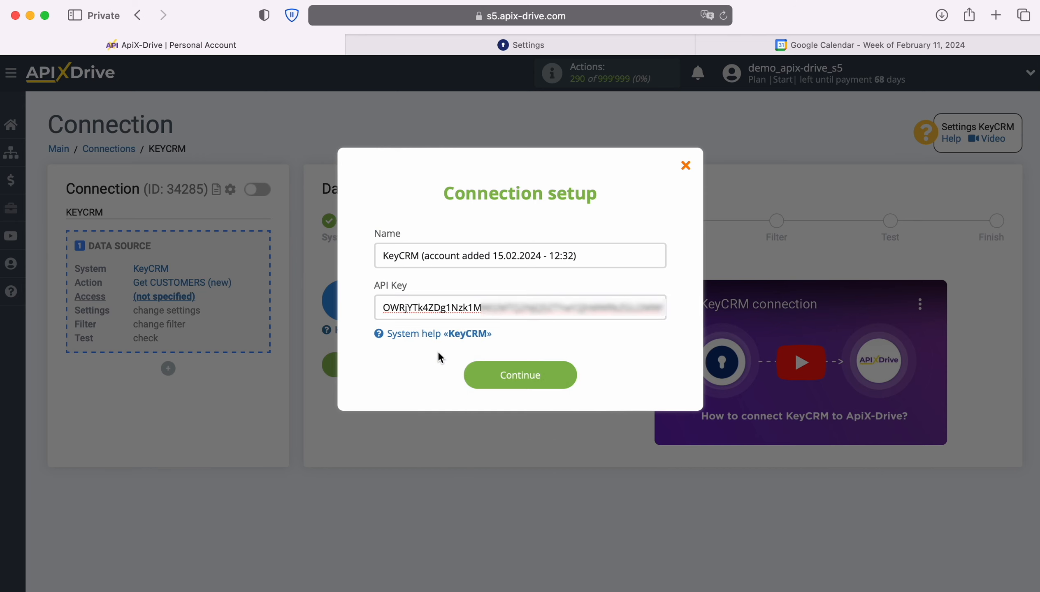
pyautogui.click(562, 376)
# Choose the newly added KeyCRM account as the data source login and continue
pyautogui.click(599, 328)
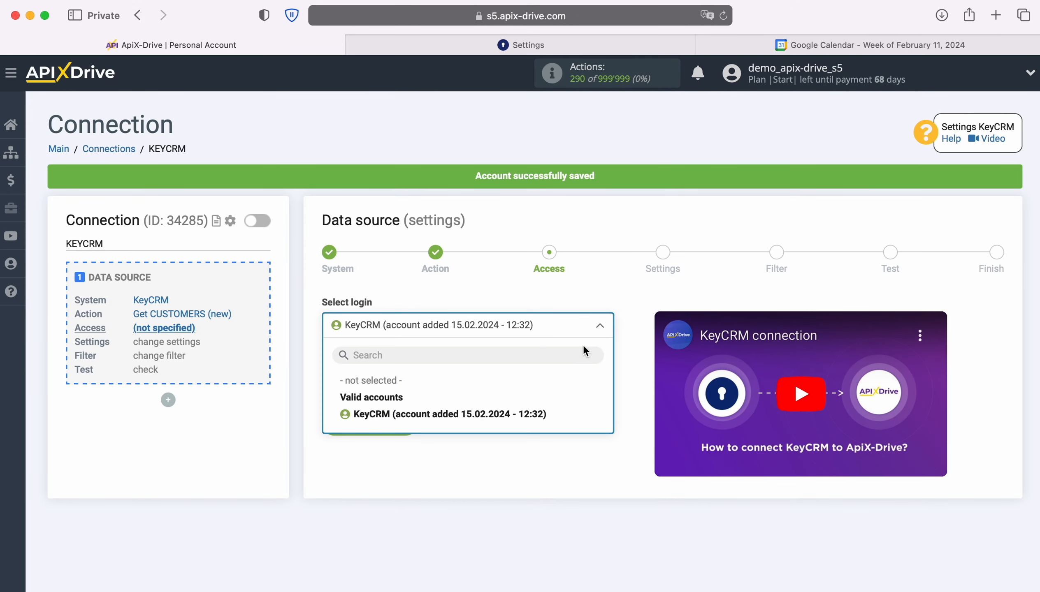
pyautogui.click(532, 414)
pyautogui.click(409, 417)
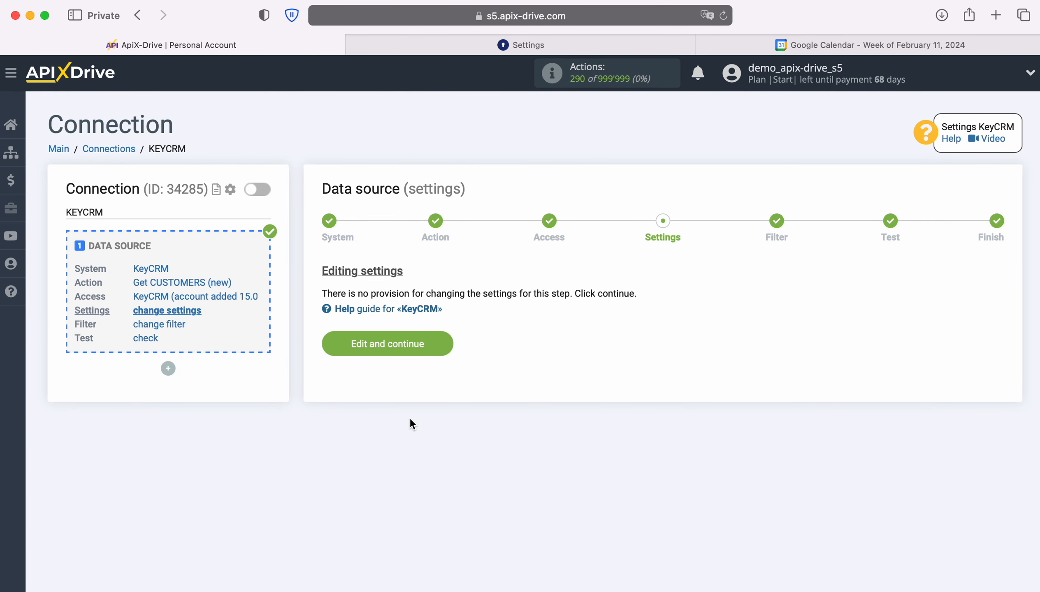
# Complete the data source with default settings and no filter, accepting the customer test data
pyautogui.click(449, 339)
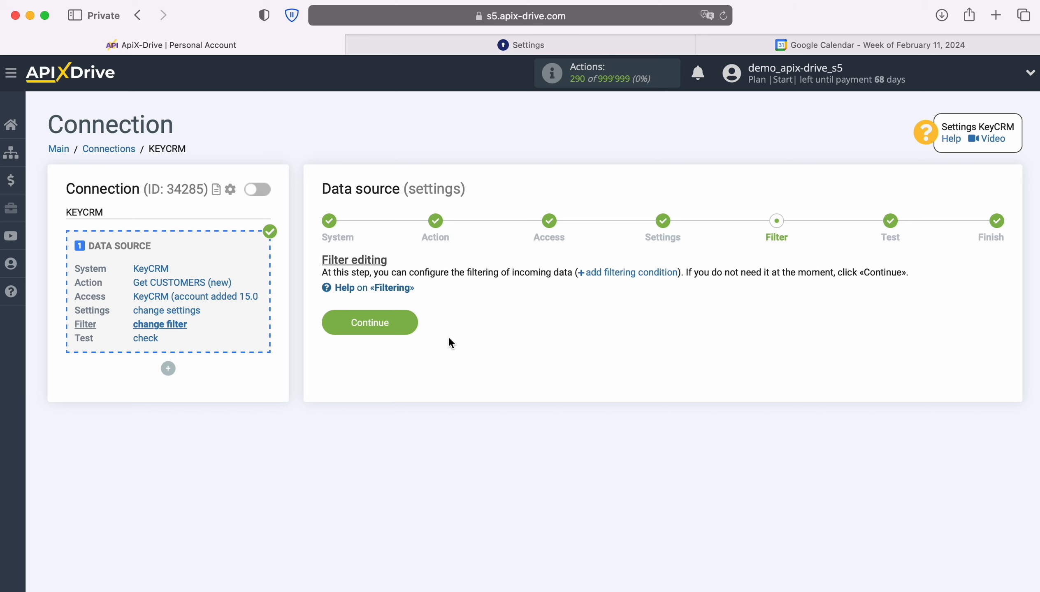
pyautogui.click(409, 322)
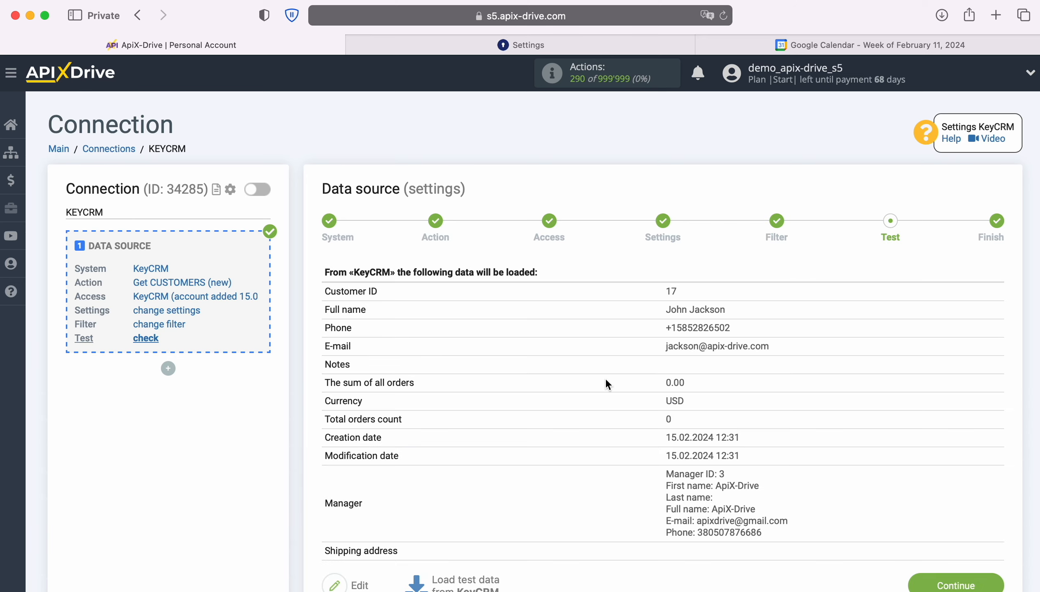
pyautogui.scroll(-2, 939, 384)
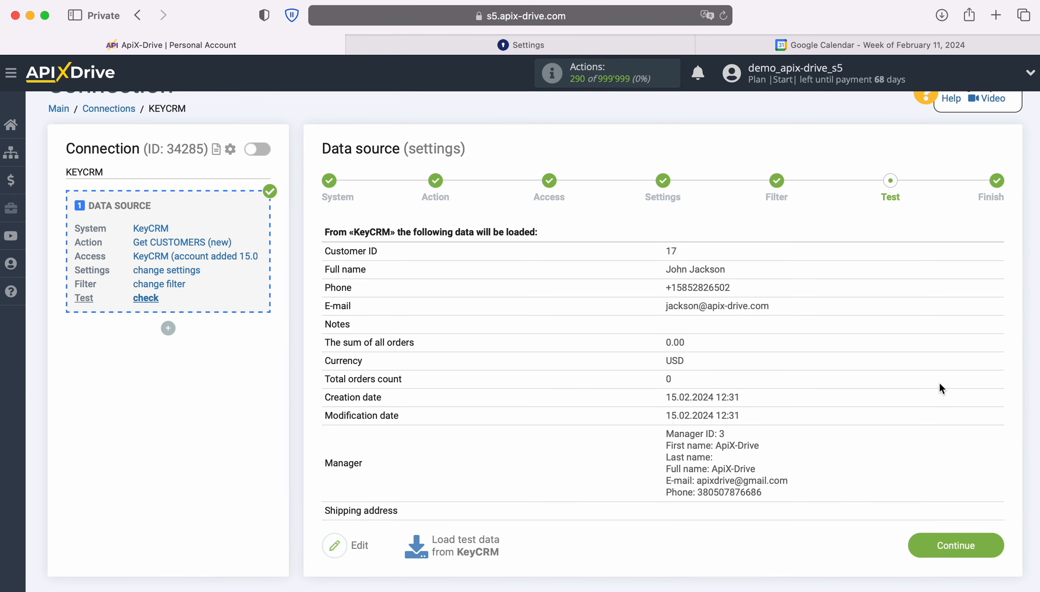
pyautogui.click(988, 543)
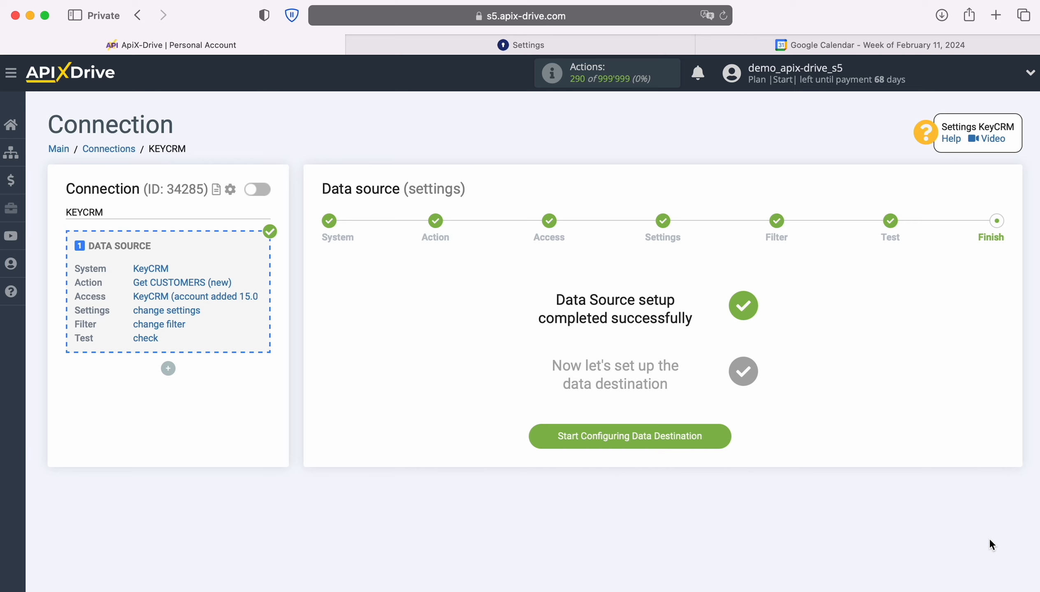
# Start configuring the data destination and choose Google Calendar as its system
pyautogui.click(729, 438)
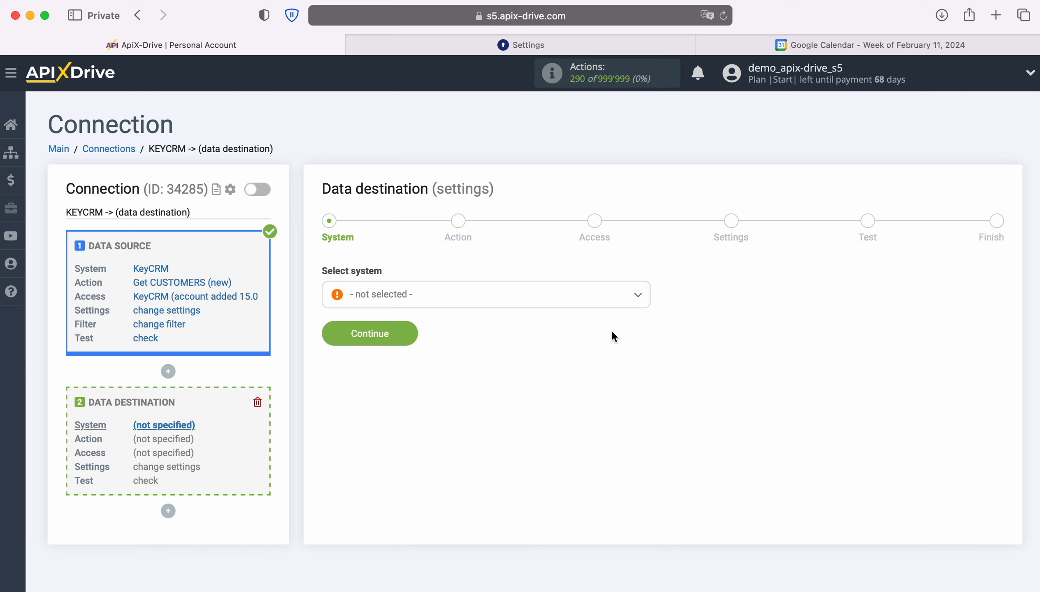
pyautogui.click(606, 294)
pyautogui.scroll(-3, 592, 442)
pyautogui.scroll(-12, 592, 443)
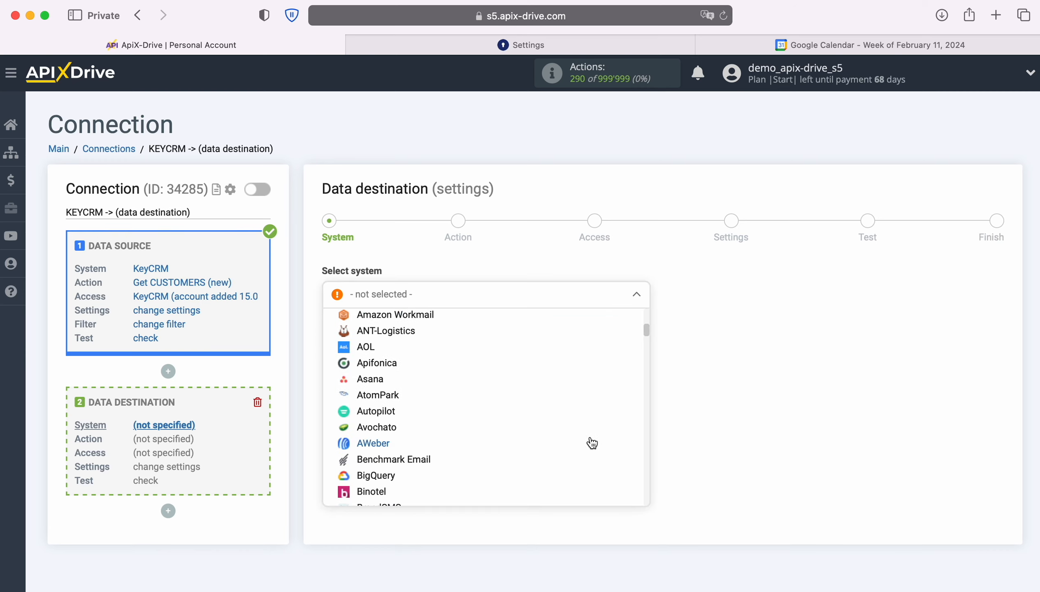
pyautogui.scroll(-10, 592, 442)
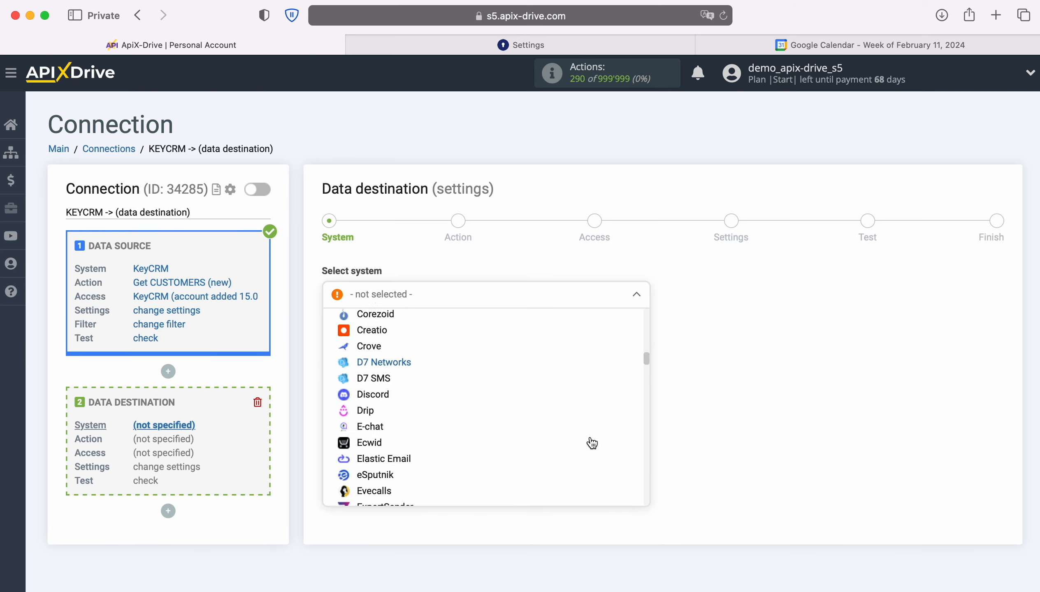
pyautogui.scroll(-2, 592, 442)
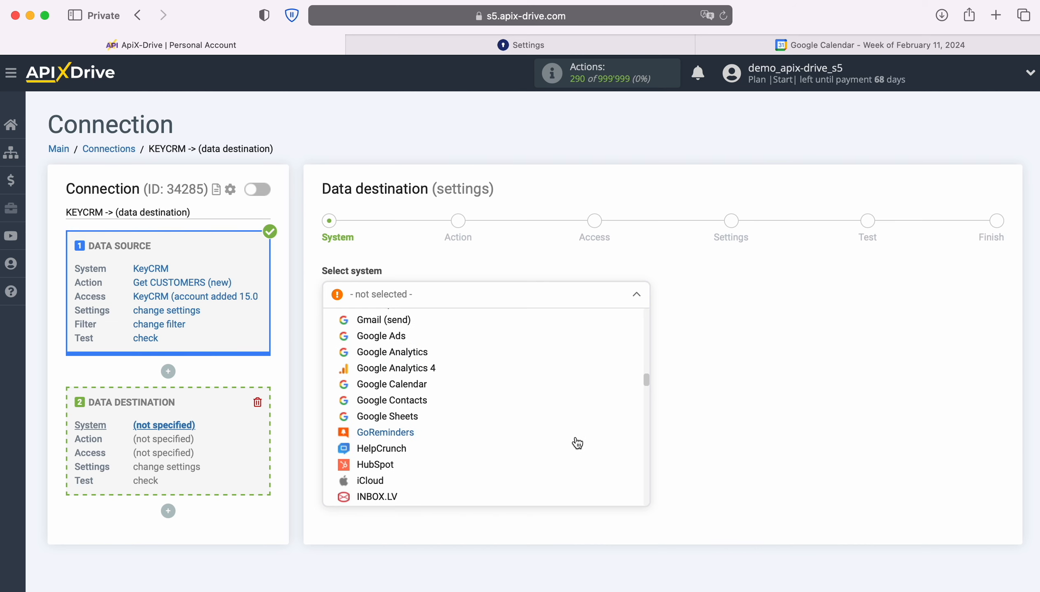
pyautogui.click(371, 386)
pyautogui.click(414, 342)
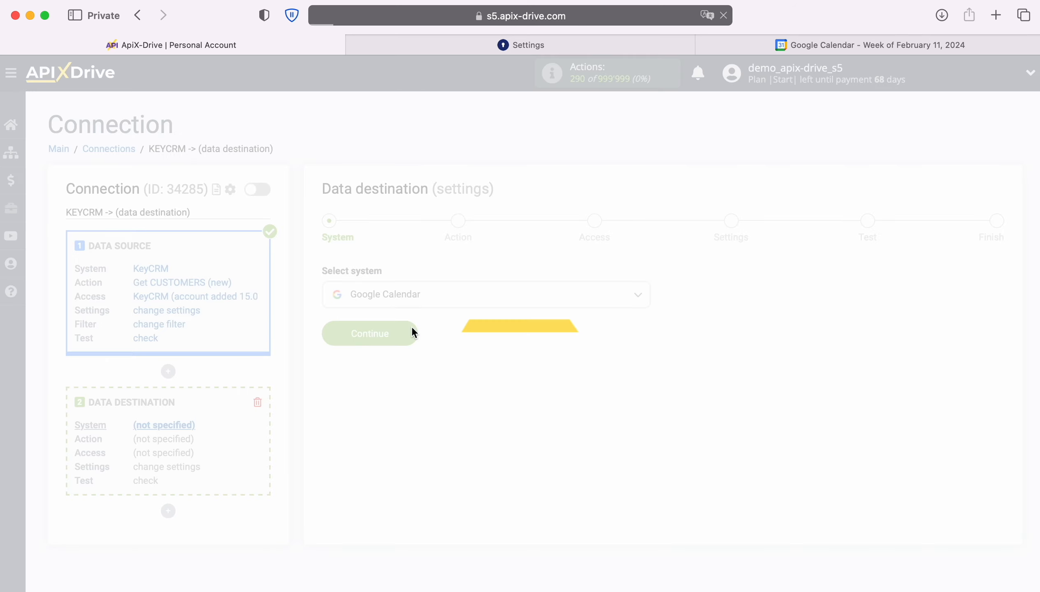
# Set the data destination action to Create EVENT and continue to the access stage
pyautogui.click(596, 301)
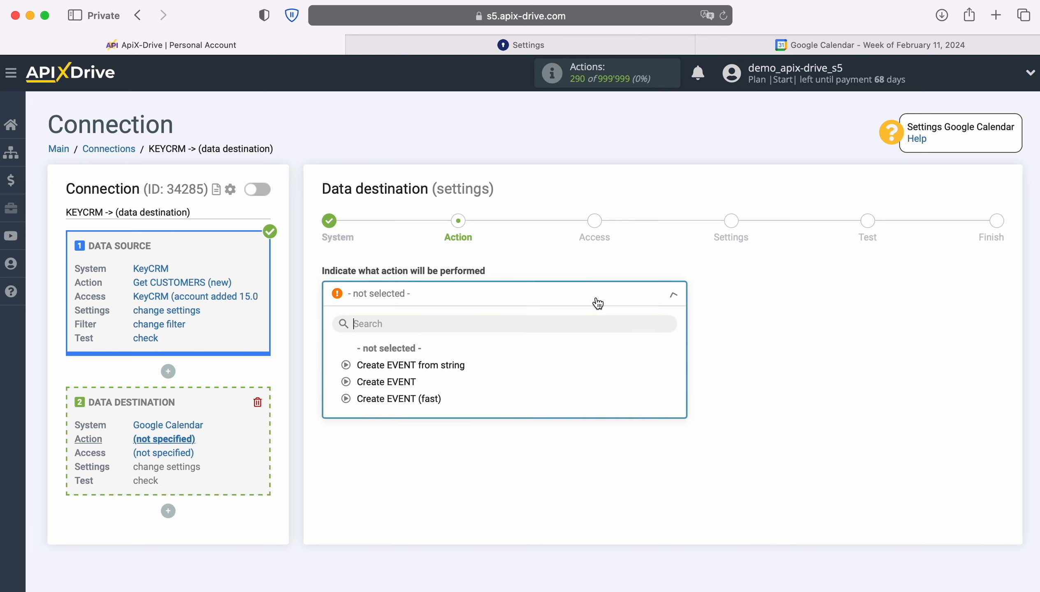
pyautogui.click(421, 382)
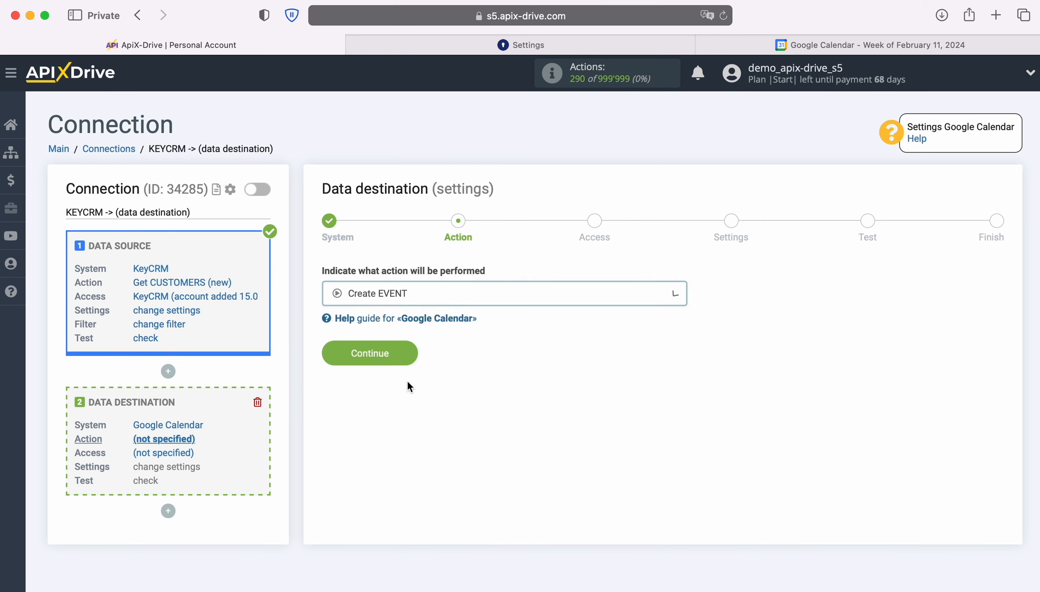
pyautogui.click(410, 351)
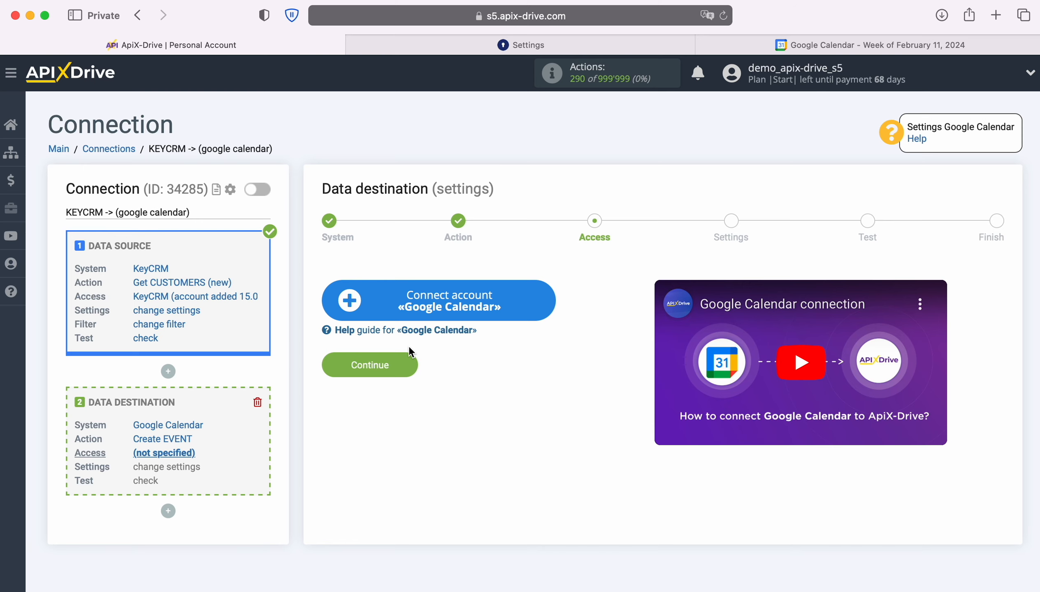
# Connect a Google Calendar account by signing in to Google with the saved account e-mail and password
pyautogui.click(545, 299)
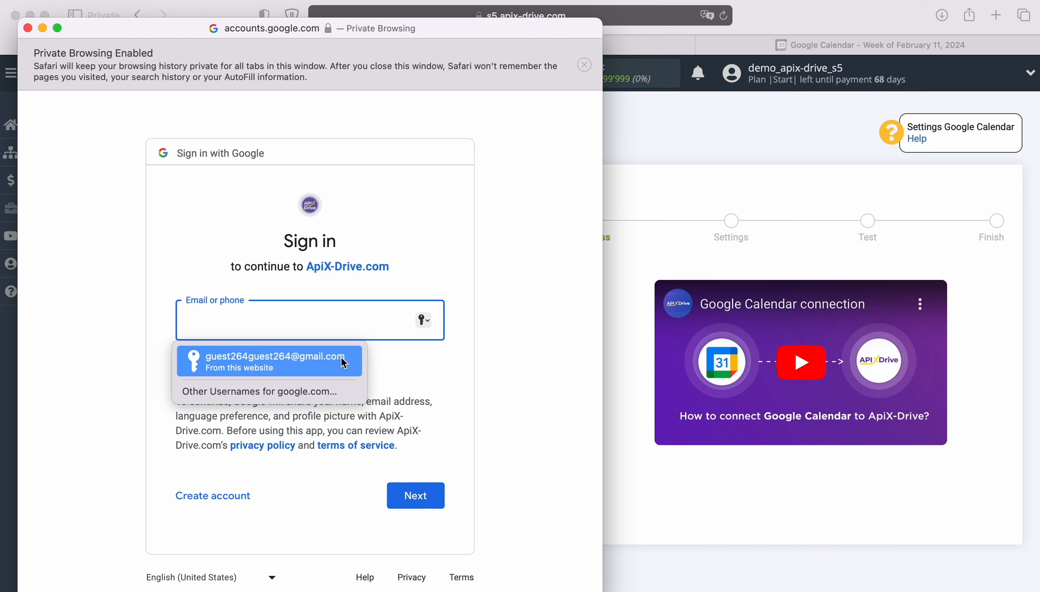
pyautogui.click(272, 362)
pyautogui.click(436, 497)
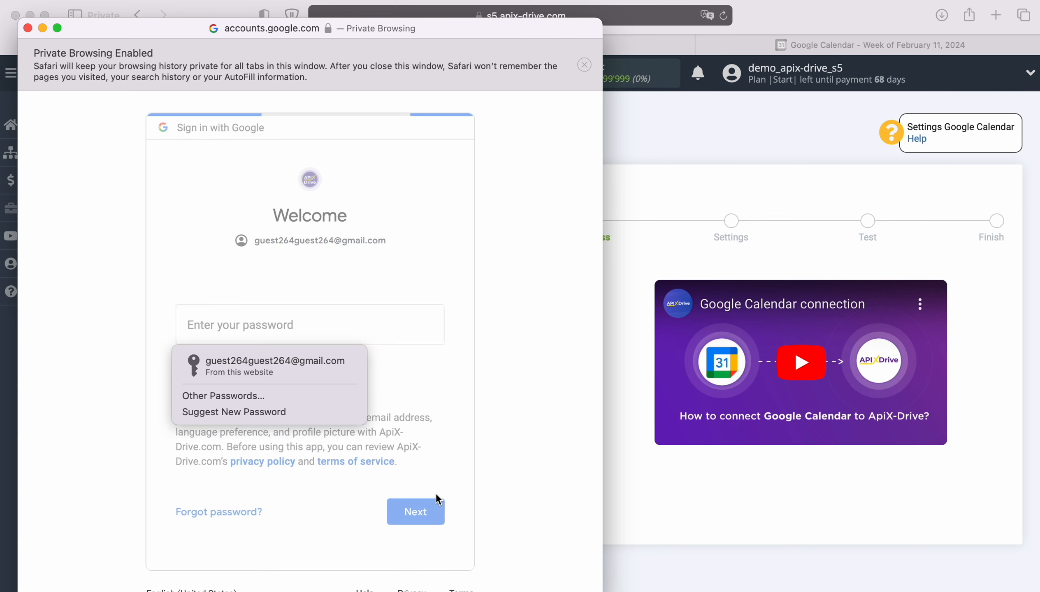
pyautogui.click(337, 365)
pyautogui.click(417, 508)
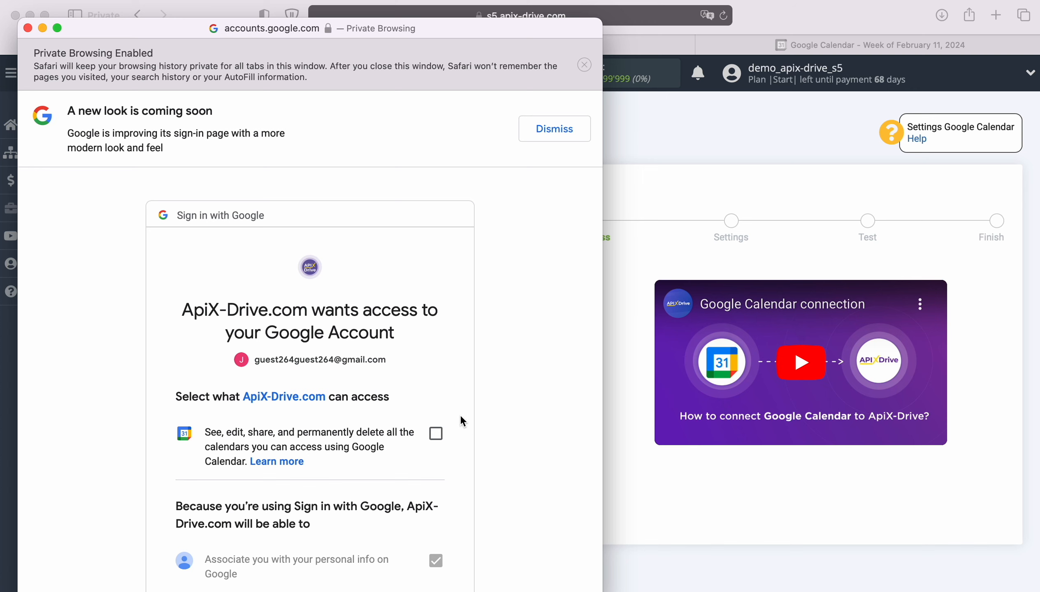
# Grant ApiX-Drive.com permission to see, edit, share and delete all Google calendars, and approve the access request
pyautogui.click(436, 433)
pyautogui.scroll(-7, 493, 450)
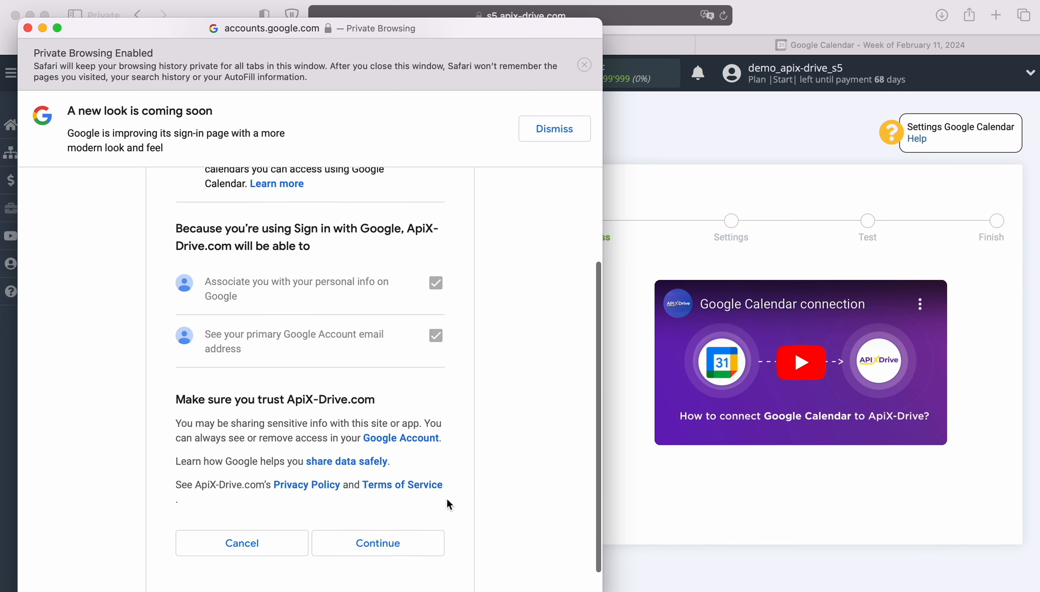
pyautogui.click(424, 541)
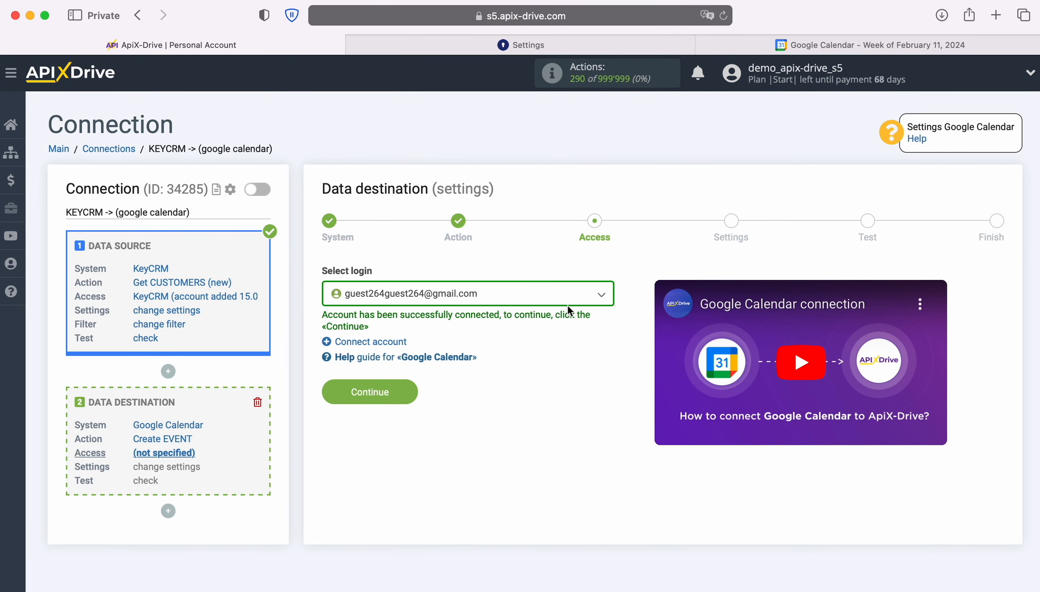
# Select the connected Google account as the data destination login and continue to the settings stage
pyautogui.click(568, 300)
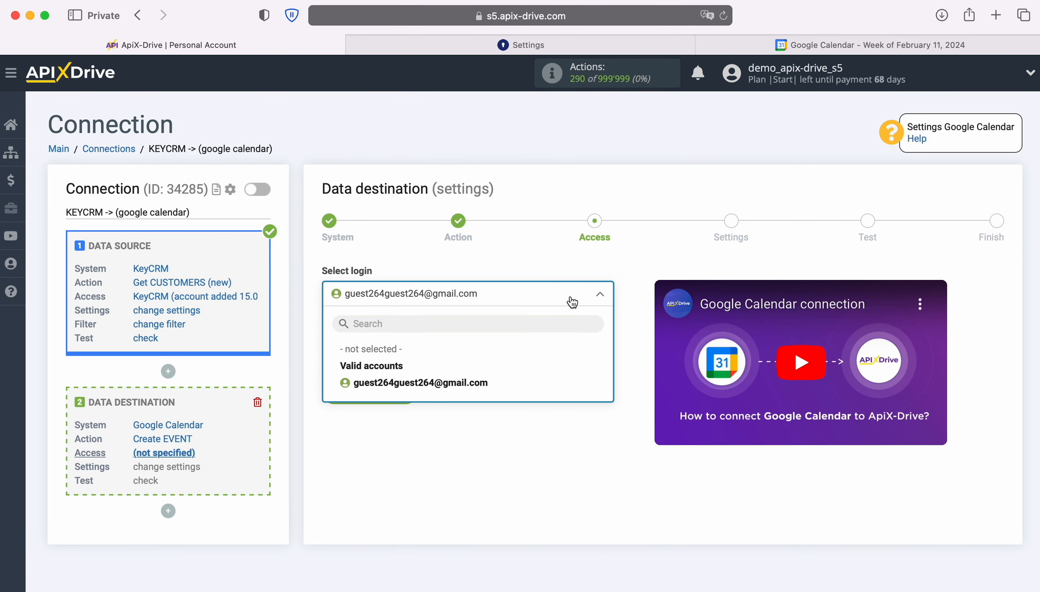
pyautogui.click(481, 384)
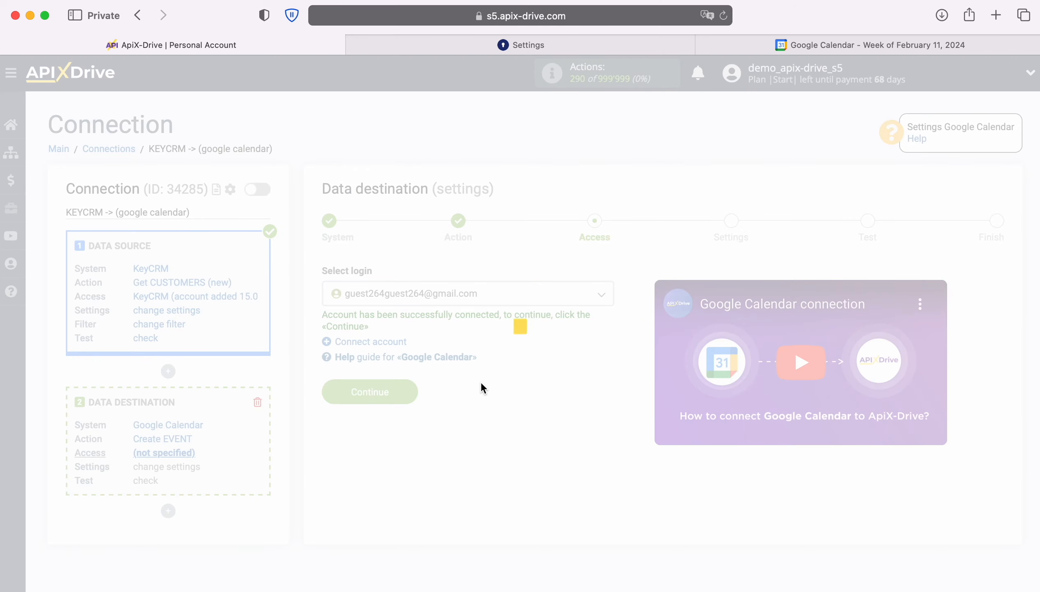
pyautogui.click(412, 392)
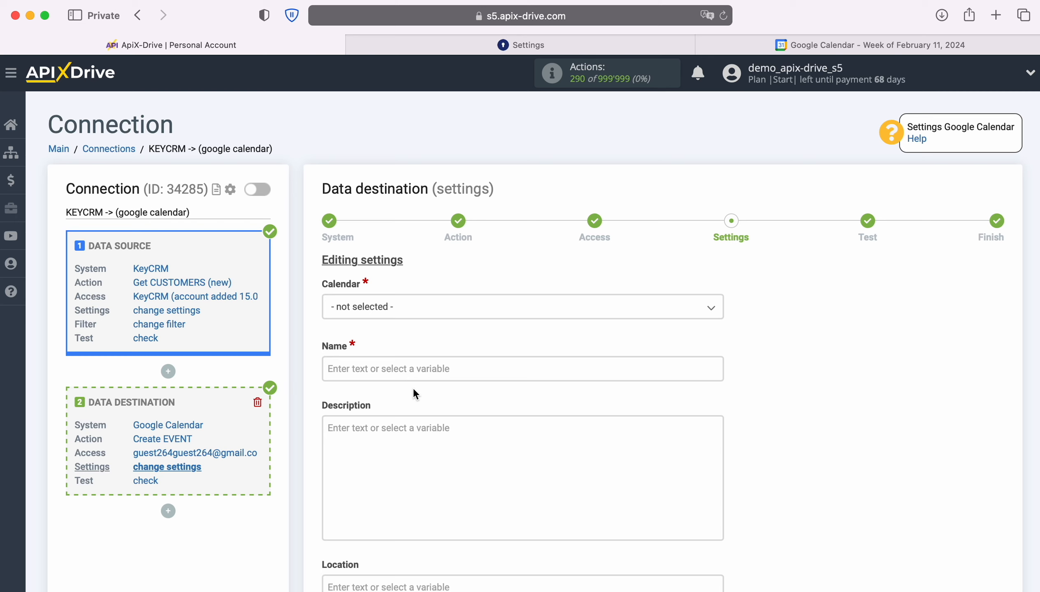
# Choose the calendar named after the guest account and set the event Name to "New Customer from KeyCRM" followed by the customer's Full name variable
pyautogui.click(417, 306)
pyautogui.click(404, 399)
pyautogui.click(388, 368)
pyautogui.scroll(-5, 638, 355)
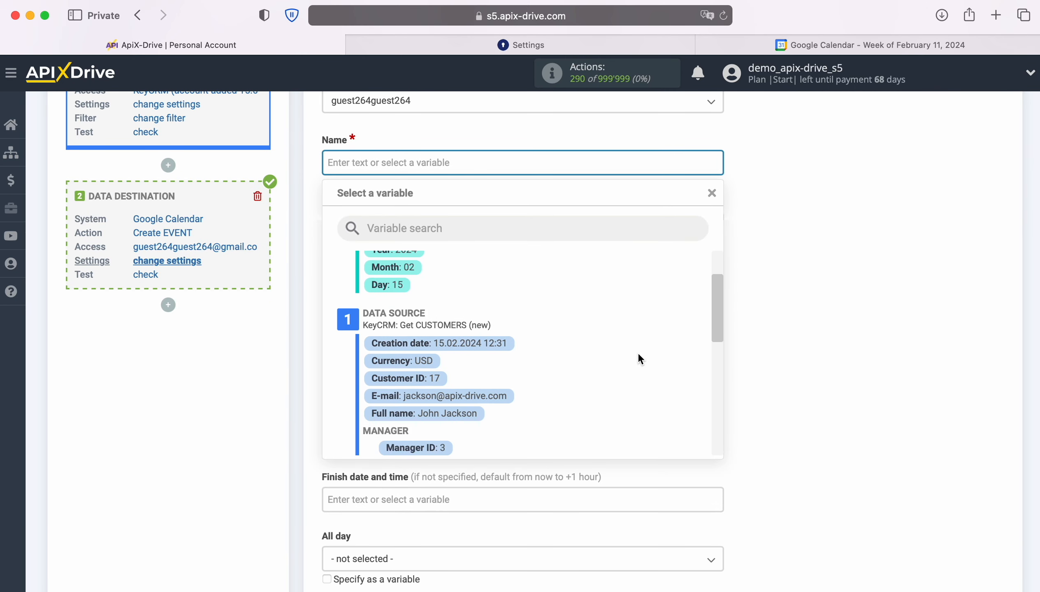
pyautogui.click(456, 381)
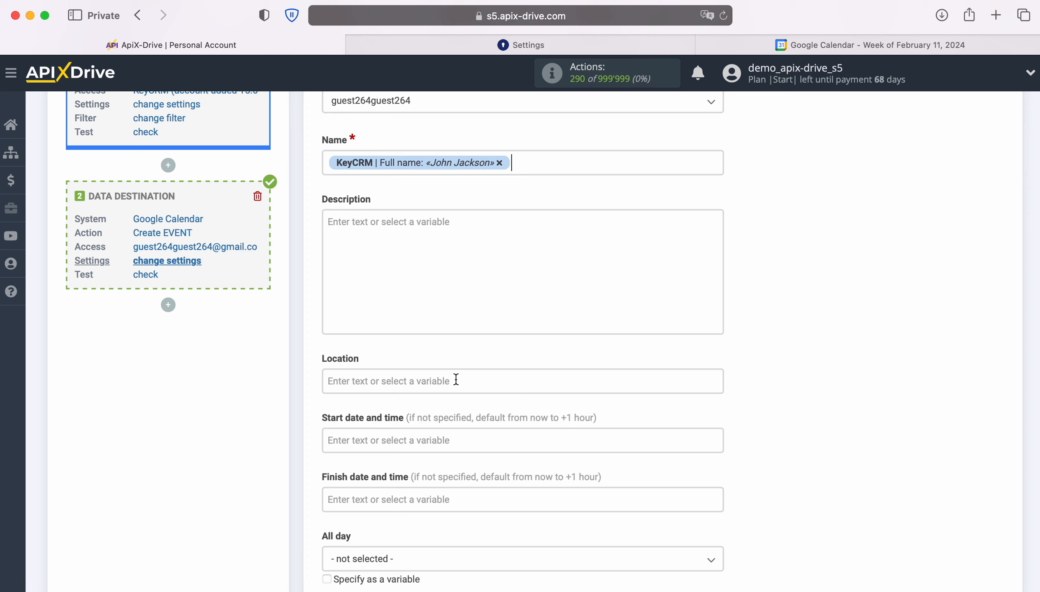
pyautogui.click(327, 162)
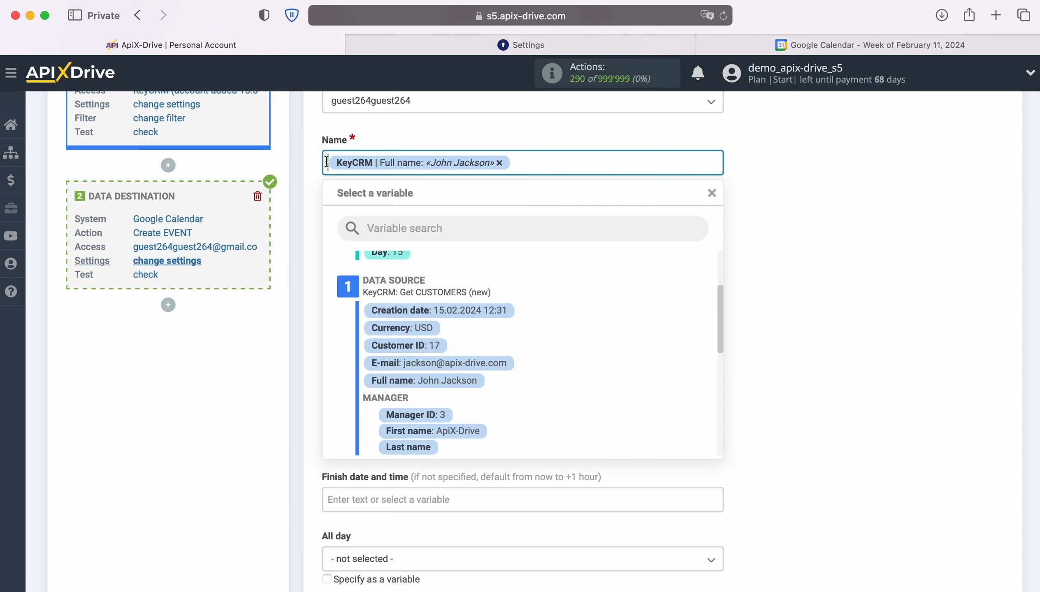
pyautogui.write('New Customer ')
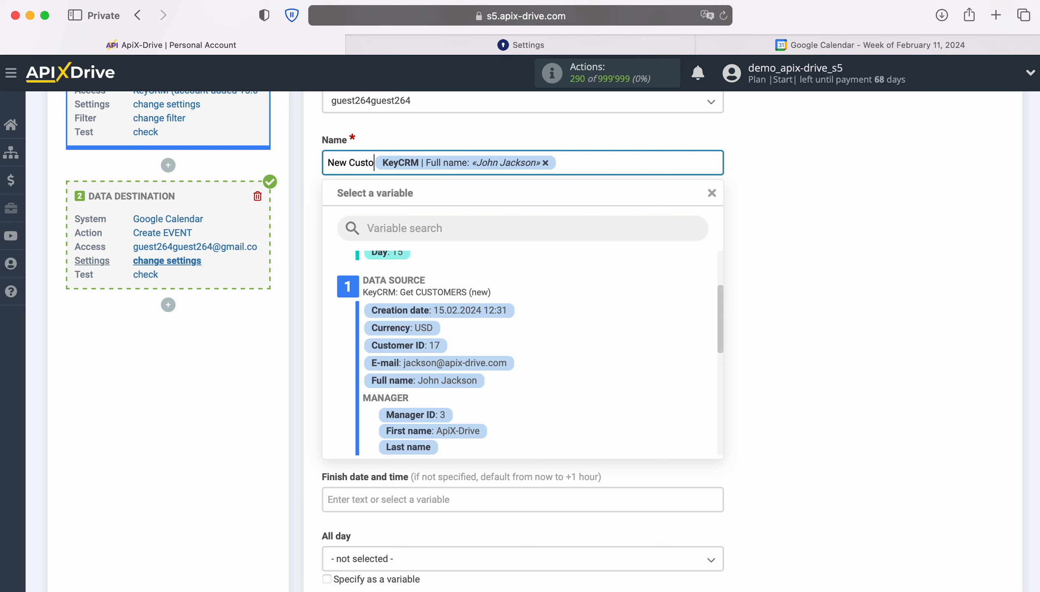
pyautogui.write('from Key')
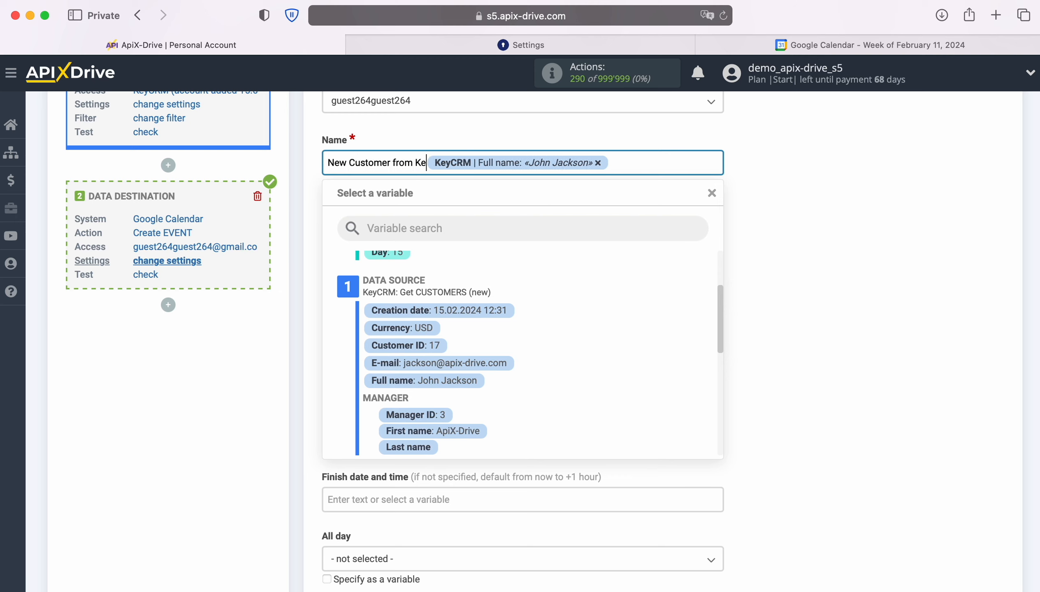
pyautogui.write('CRM')
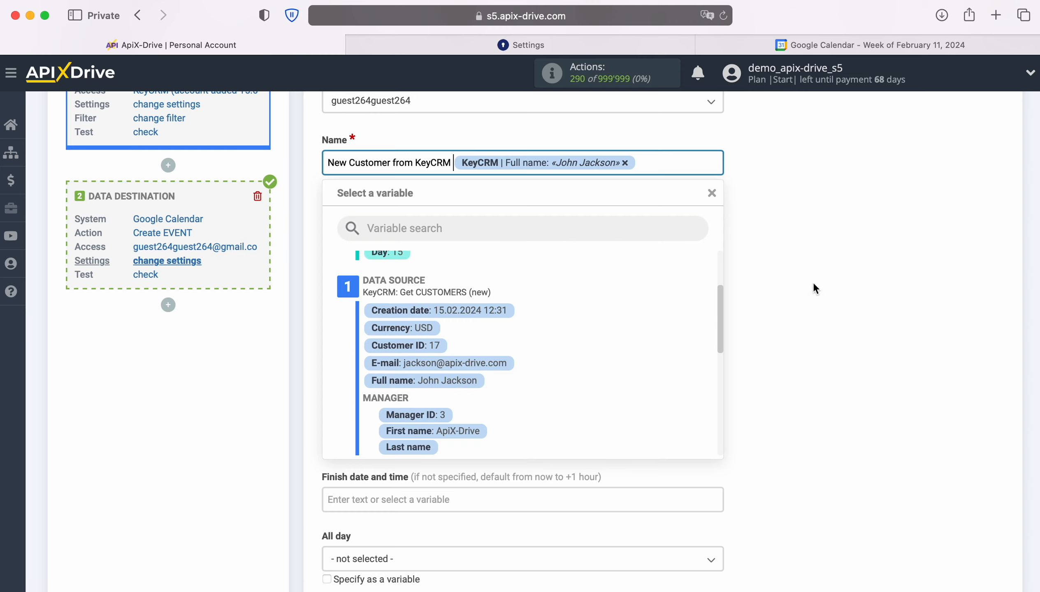
# Start the event Description with the label "Data" followed by KeyCRM's Creation date variable
pyautogui.click(628, 238)
pyautogui.write('Data')
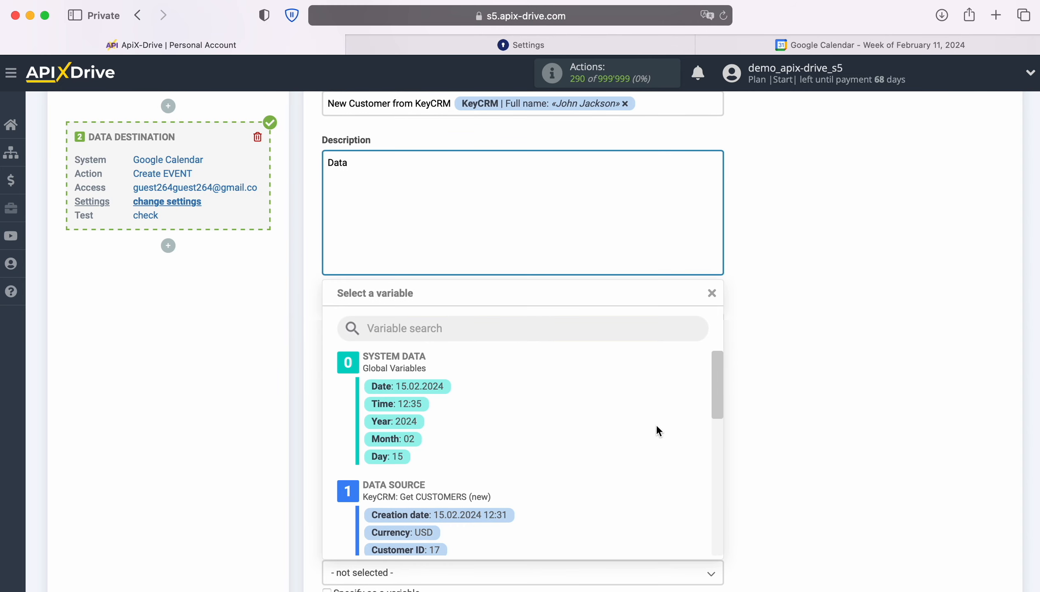
pyautogui.click(499, 517)
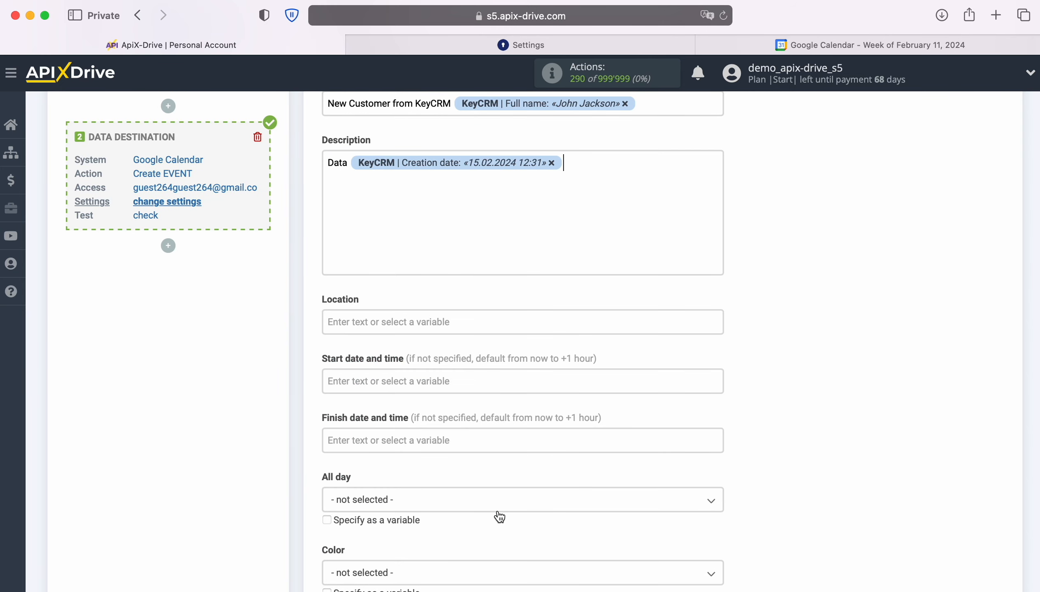
# Add a "Name" line to the Description, followed by the customer's Full name variable from KeyCRM
pyautogui.press('Return')
pyautogui.write('Name')
pyautogui.click(492, 183)
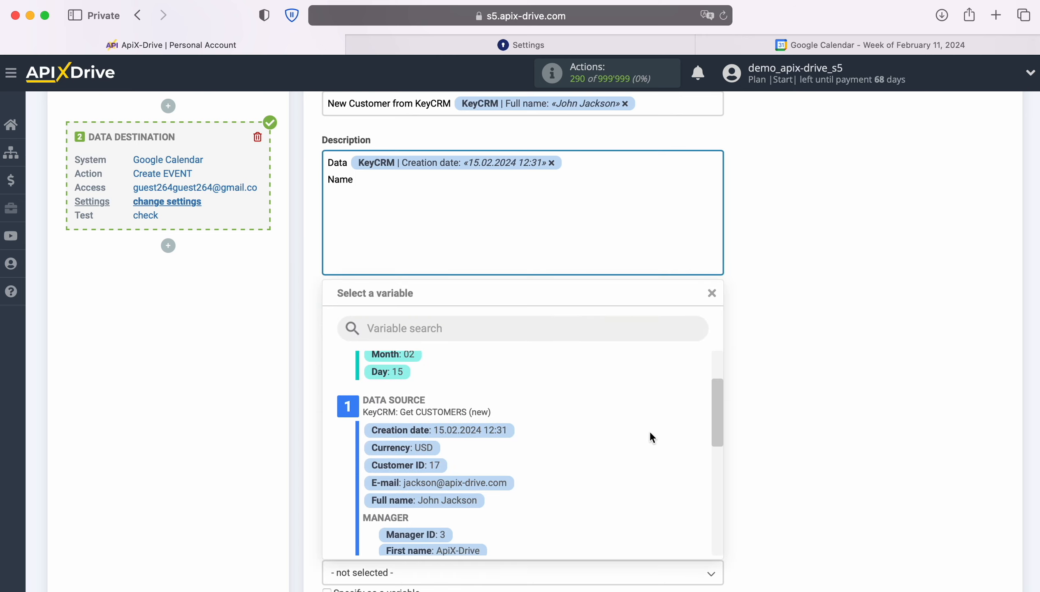
pyautogui.scroll(-3, 649, 430)
pyautogui.scroll(-2, 484, 467)
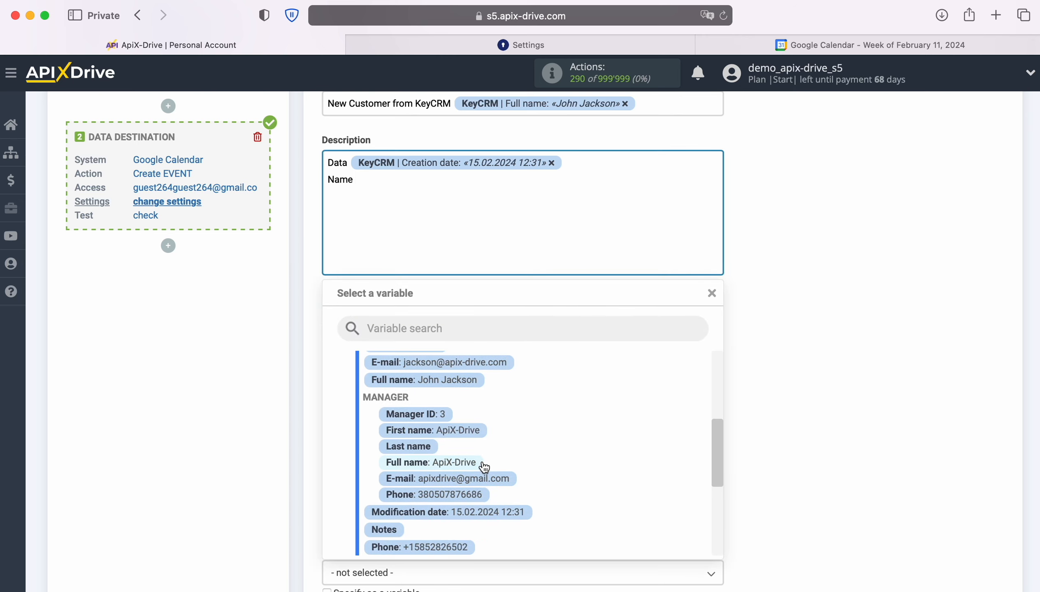
pyautogui.scroll(-1, 484, 467)
pyautogui.scroll(15, 485, 467)
pyautogui.scroll(-3, 484, 467)
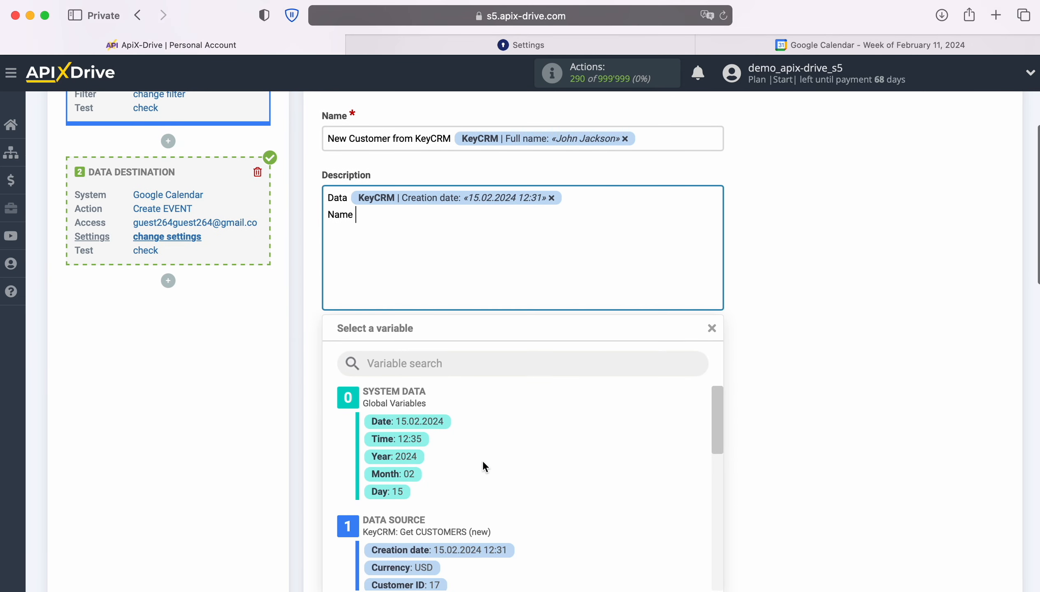
pyautogui.scroll(-5, 484, 466)
pyautogui.click(462, 496)
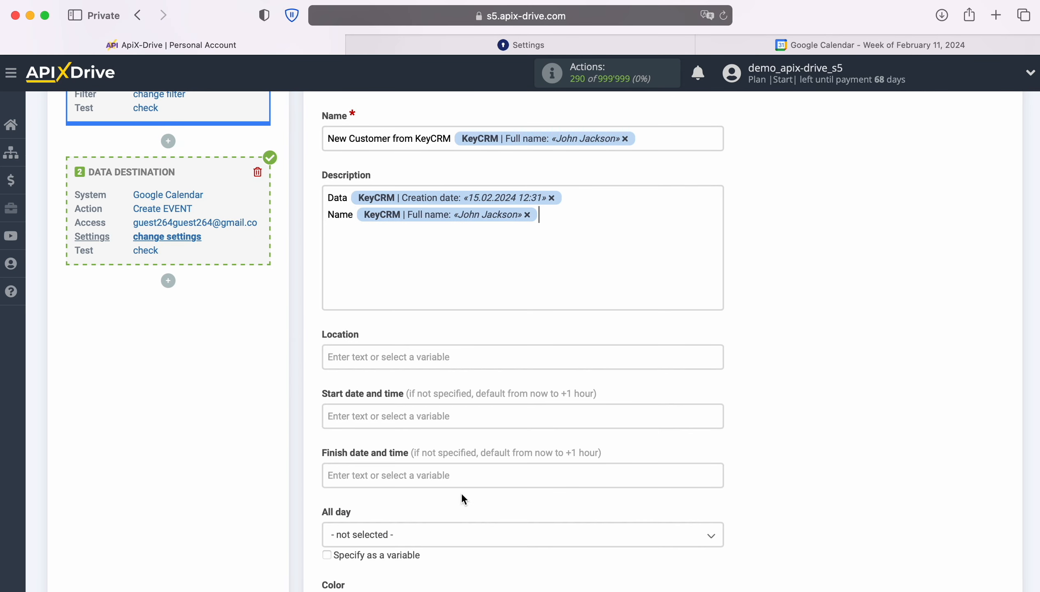
# Add "Email" and "Phone" lines to the Description, each followed by the customer's matching E-mail or Phone variable from KeyCRM
pyautogui.press('Return')
pyautogui.write('Email')
pyautogui.click(455, 233)
pyautogui.click(478, 481)
pyautogui.press('Return')
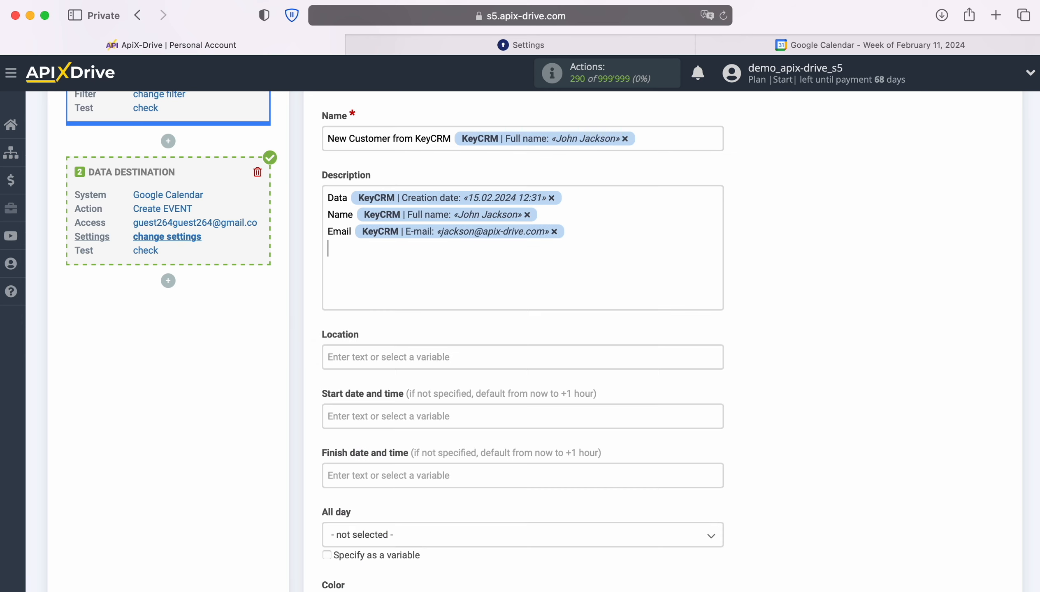
pyautogui.write('Phone')
pyautogui.click(470, 268)
pyautogui.scroll(-3, 577, 503)
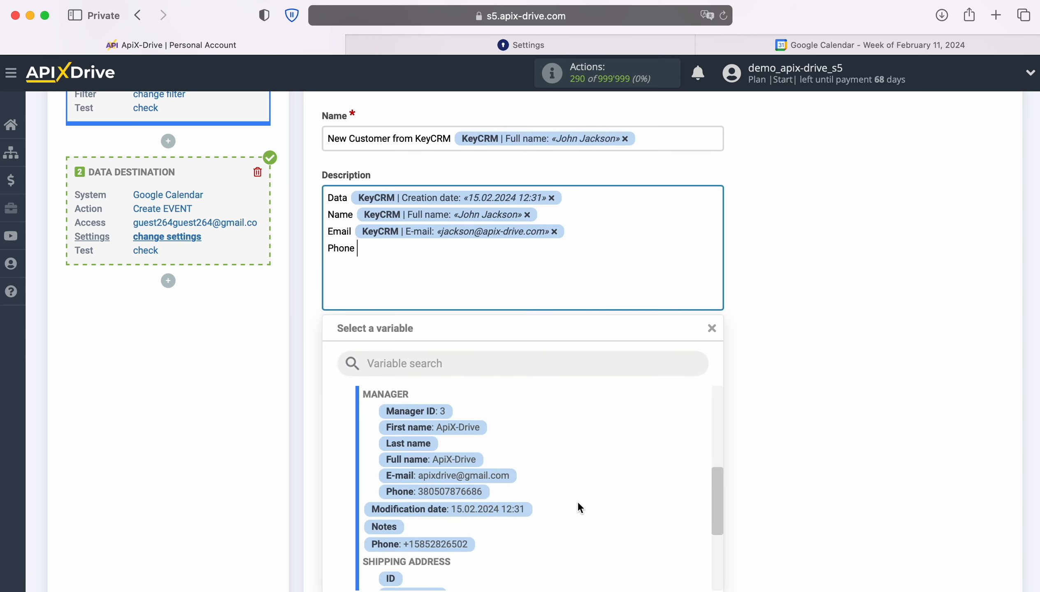
pyautogui.click(417, 545)
# Set the event's start date and time to KeyCRM's Creation date variable
pyautogui.scroll(-2, 641, 483)
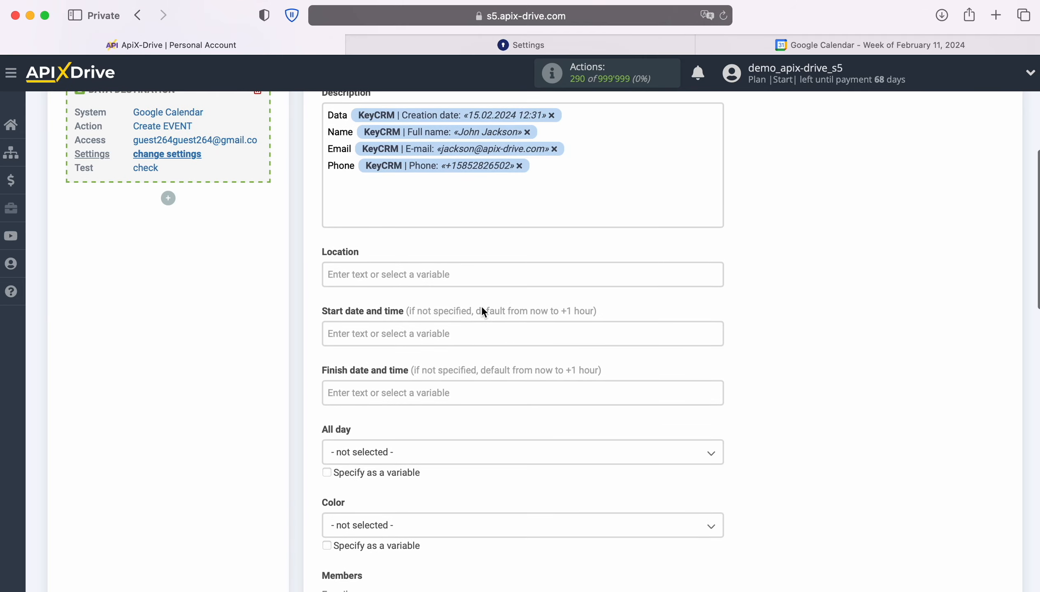
pyautogui.click(485, 333)
pyautogui.scroll(-4, 491, 334)
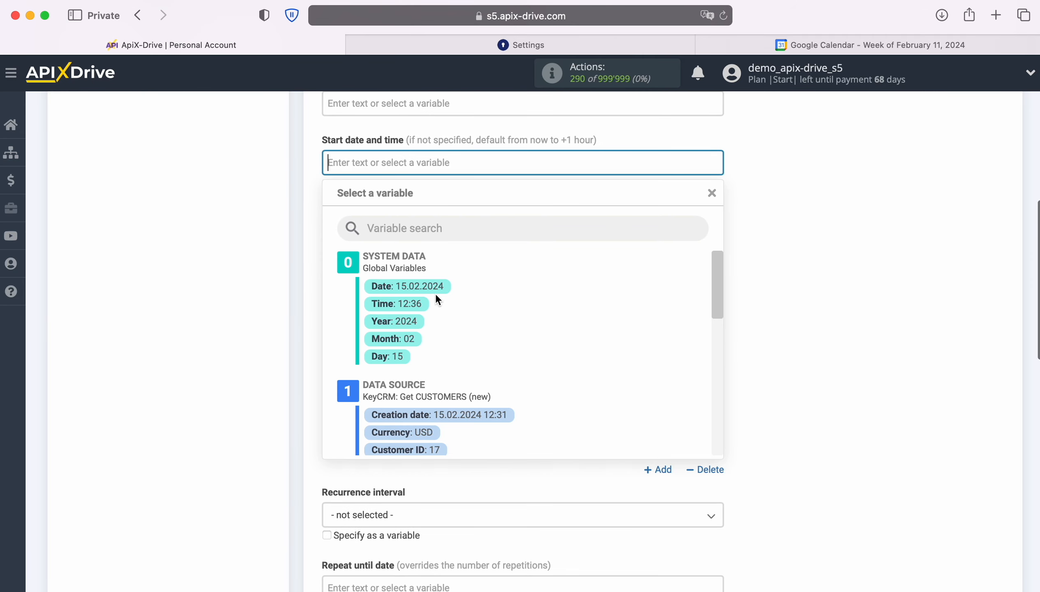
pyautogui.click(467, 415)
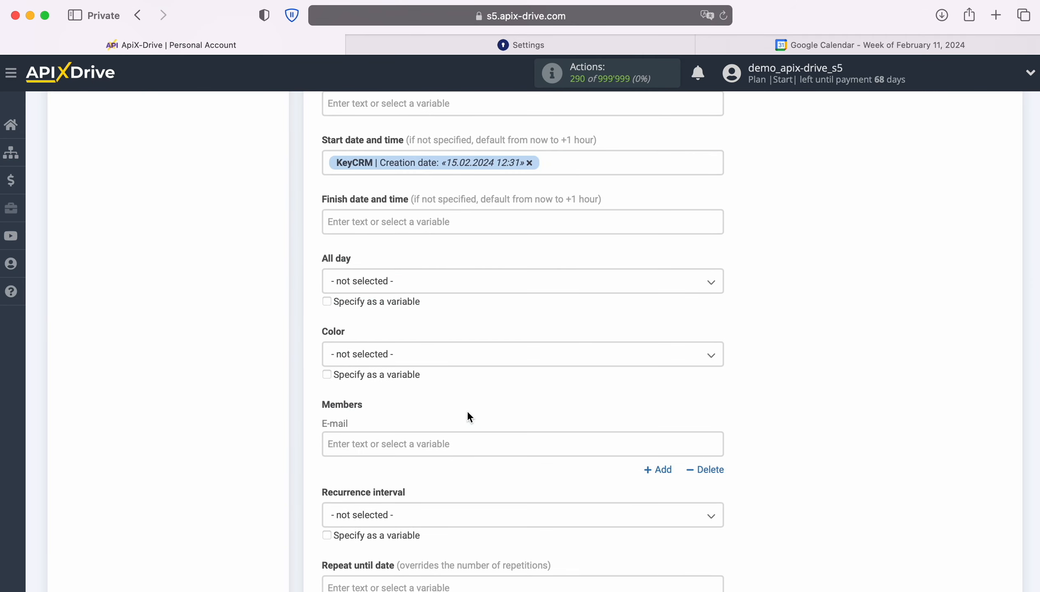
# Set the event's finish date and time to the system data variables Date and Time
pyautogui.click(350, 225)
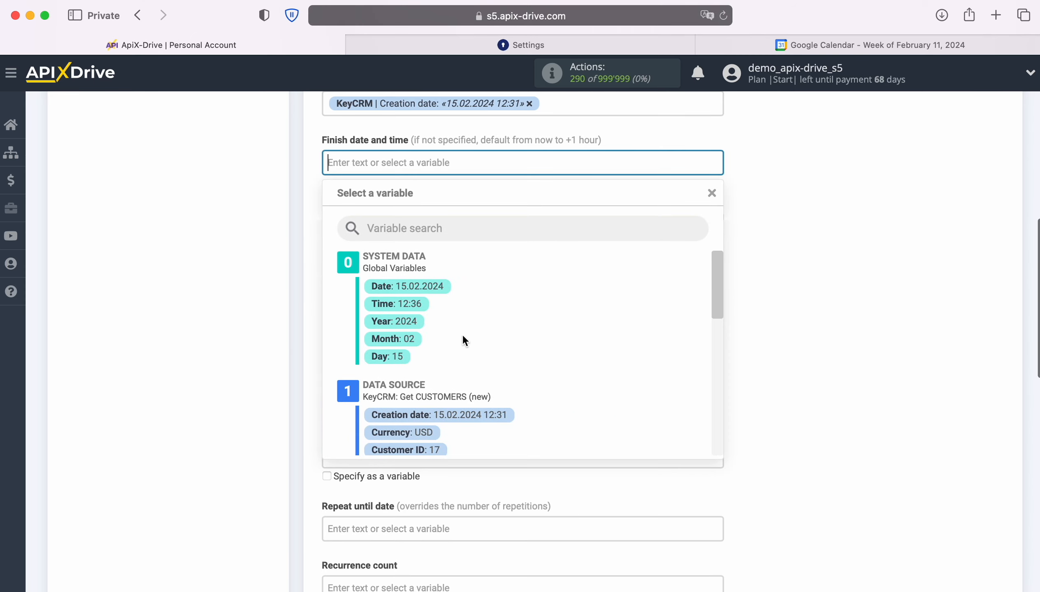
pyautogui.click(431, 286)
pyautogui.click(529, 165)
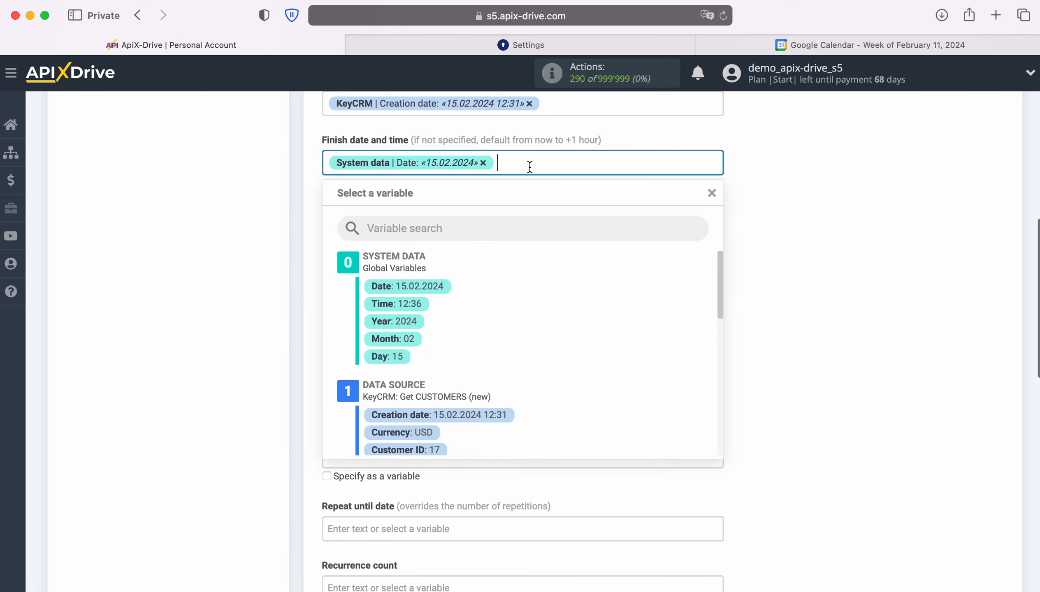
pyautogui.click(416, 304)
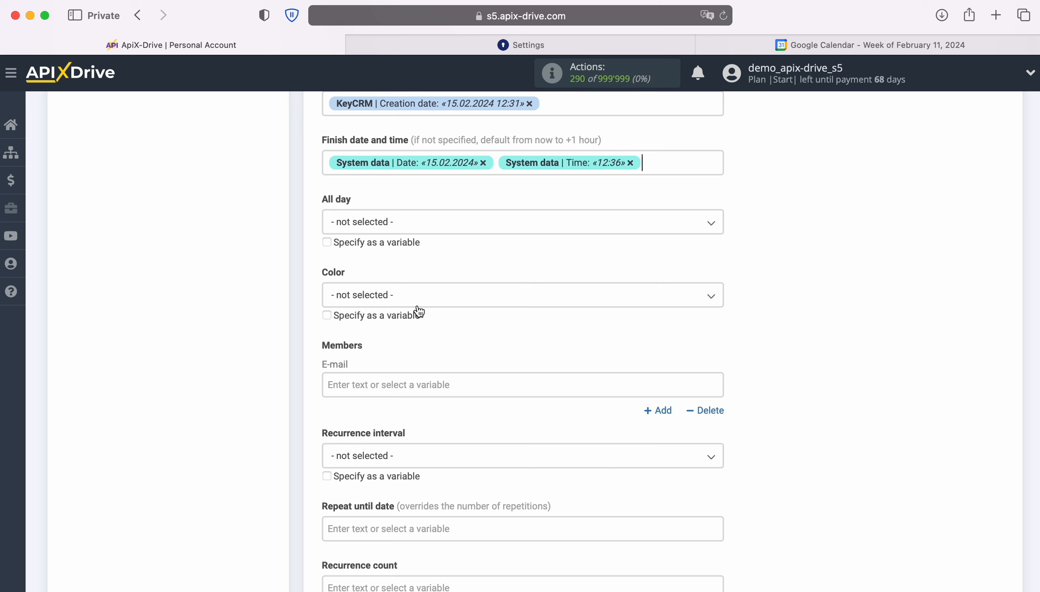
# Save the event settings with the remaining fields unset and continue to the test stage
pyautogui.scroll(-5, 581, 366)
pyautogui.scroll(-5, 583, 371)
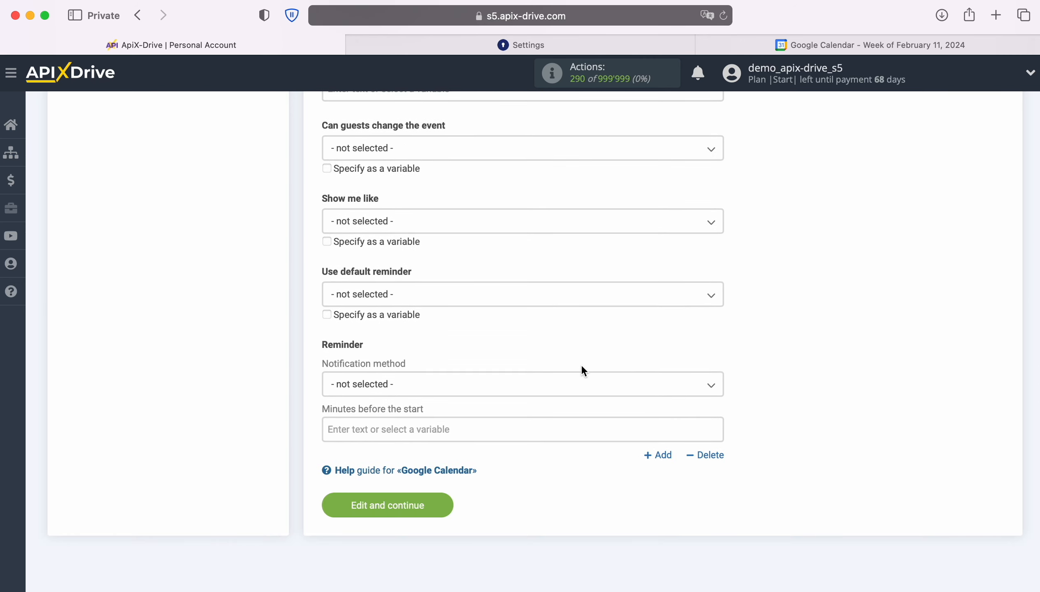
pyautogui.click(445, 507)
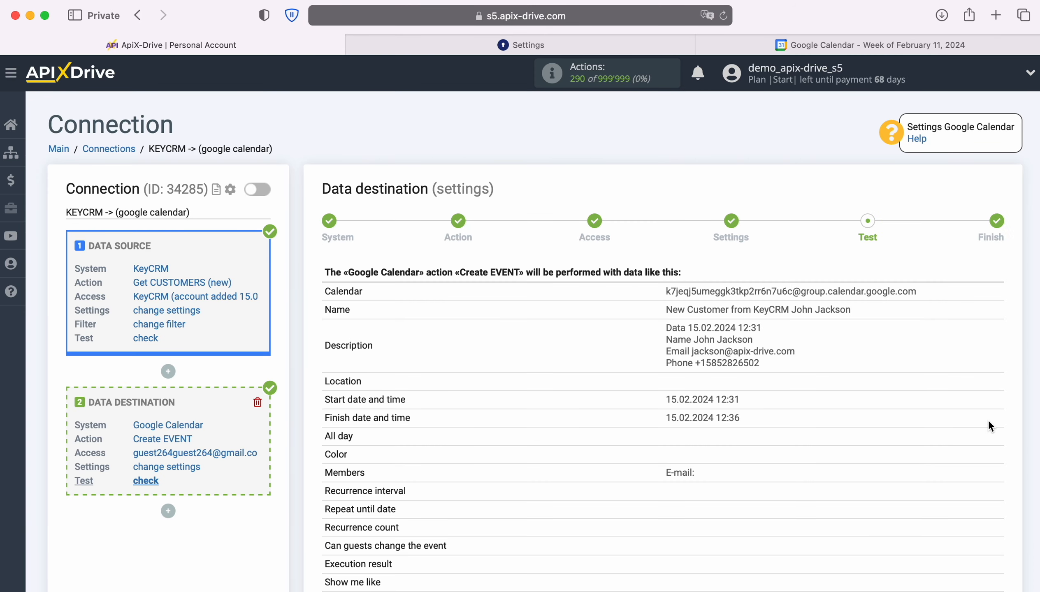
# Send the test data to Google Calendar, then switch to Google Calendar and examine the details of the new customer event on February 15
pyautogui.scroll(-3, 988, 422)
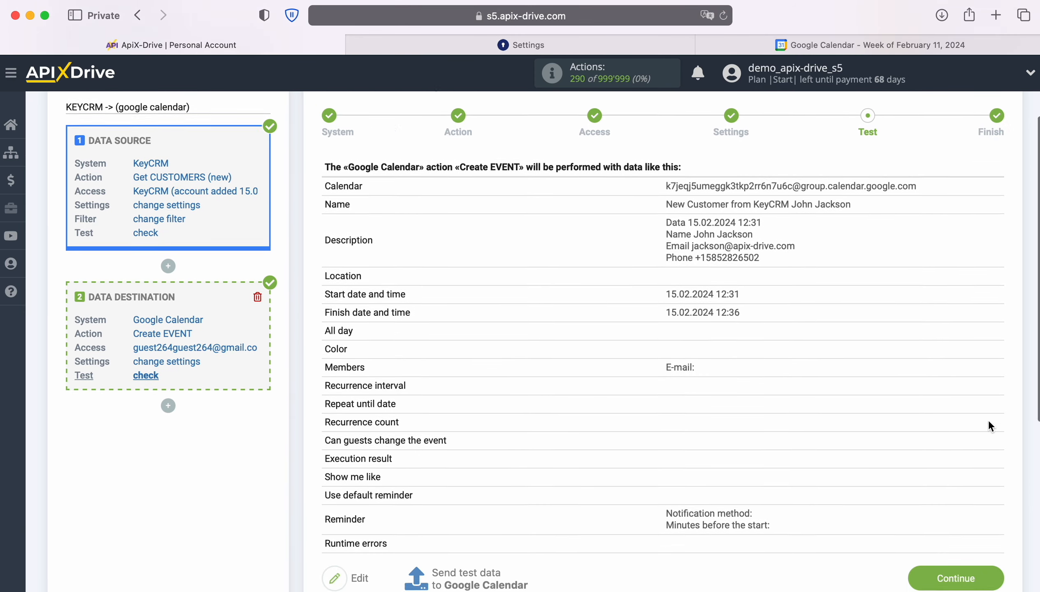
pyautogui.scroll(-1, 988, 420)
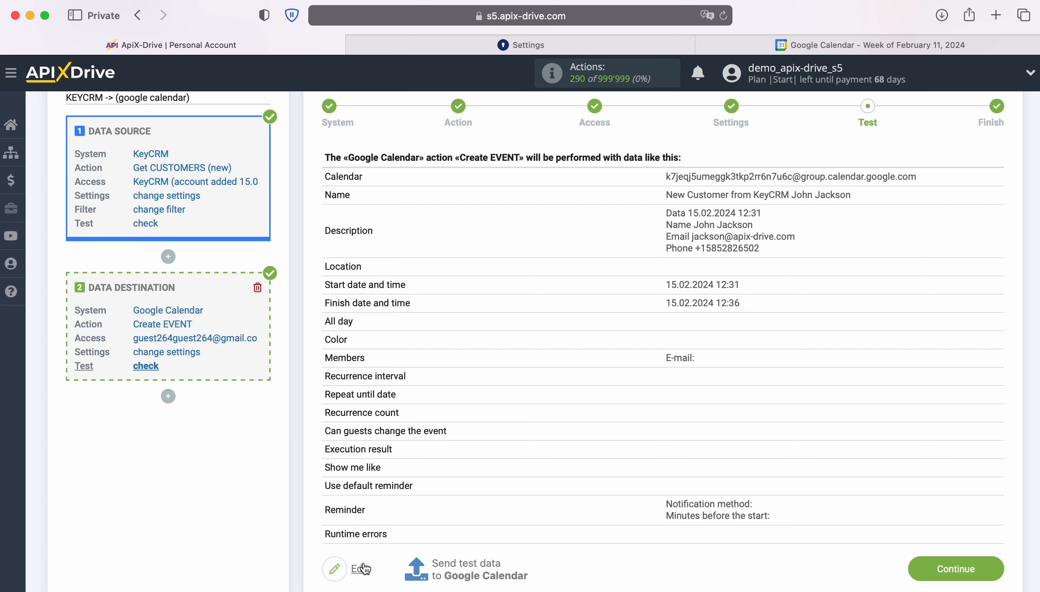
pyautogui.click(465, 568)
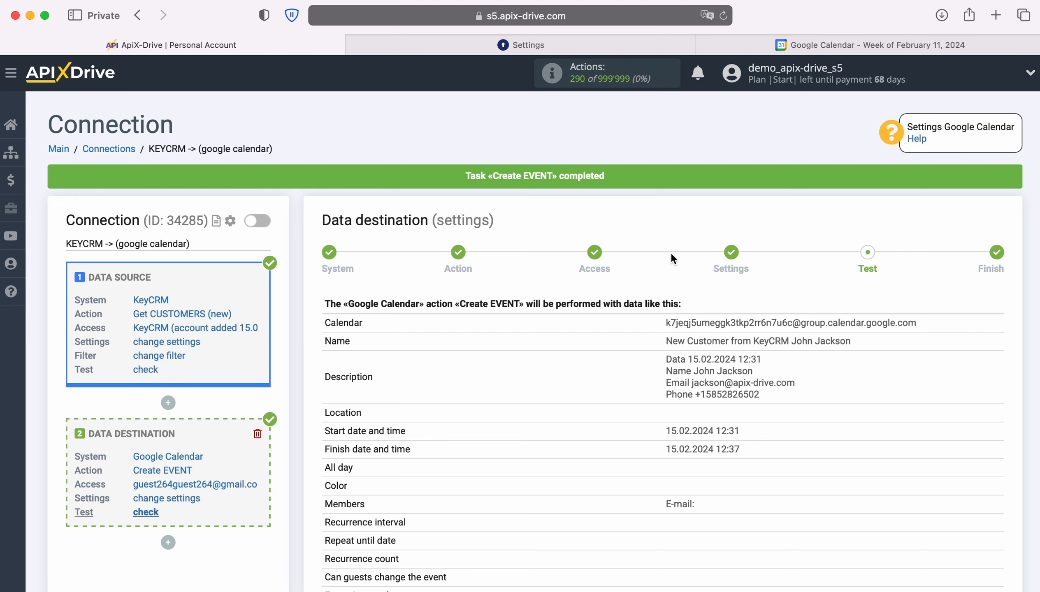
pyautogui.click(782, 48)
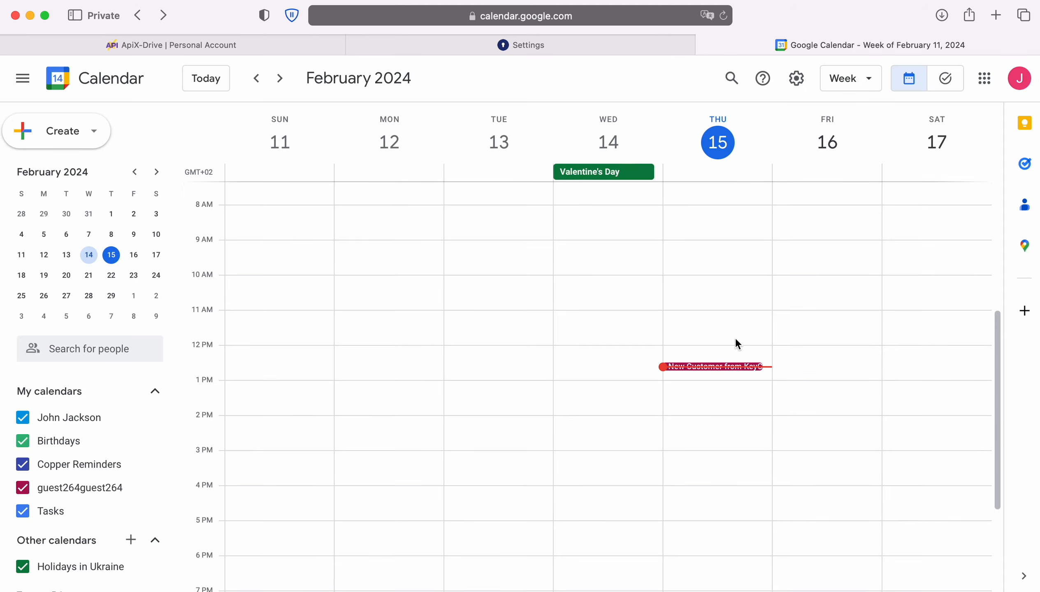
pyautogui.click(721, 367)
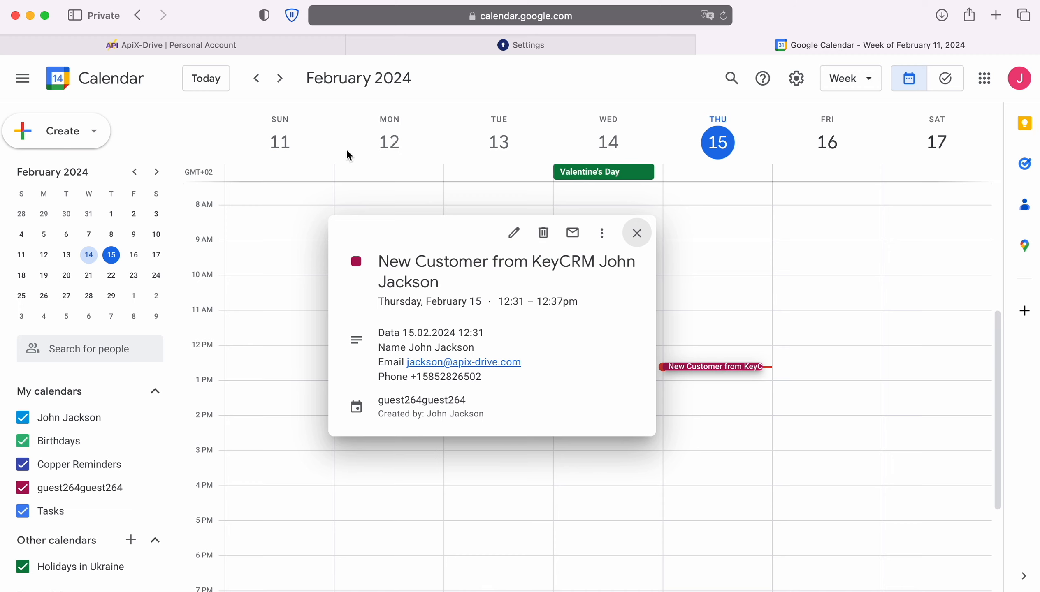
# Switch back to ApiX-Drive, finish the data destination setup and enable auto-update for the connection
pyautogui.click(250, 46)
pyautogui.scroll(-5, 867, 394)
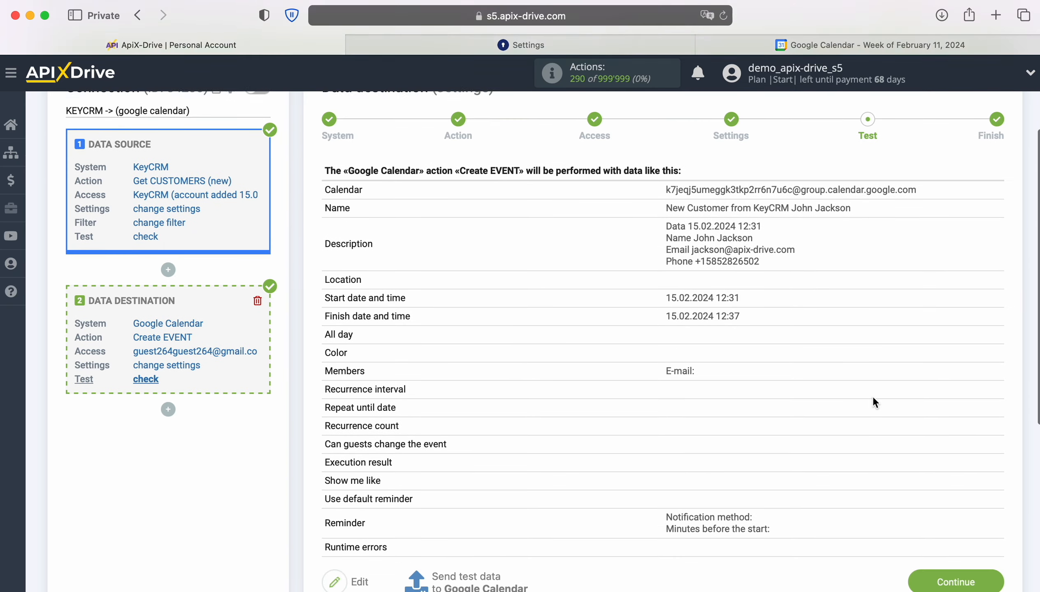
pyautogui.click(998, 555)
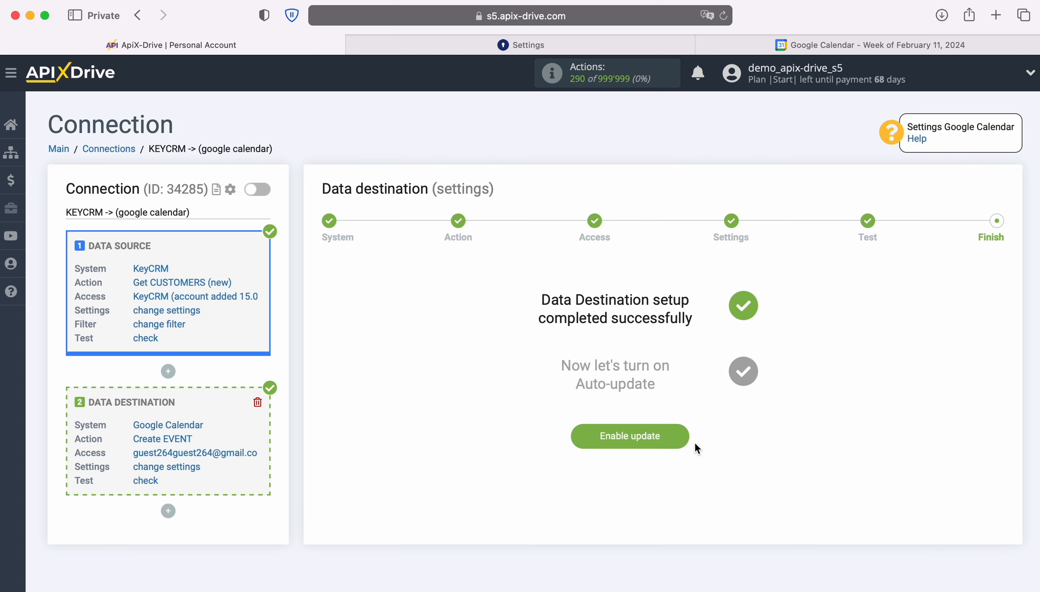
pyautogui.click(682, 438)
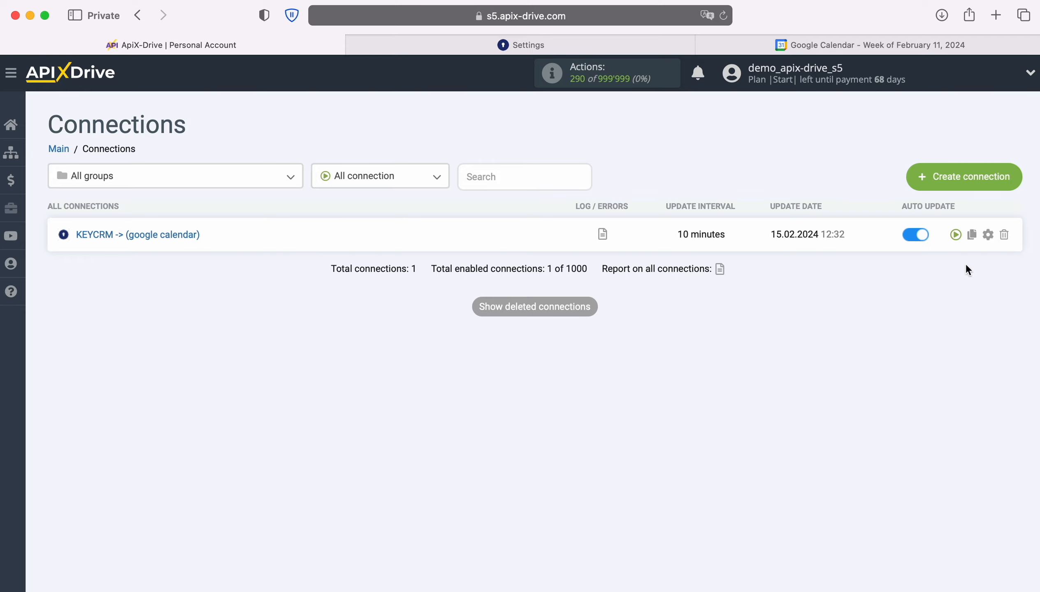
# Set the update interval of the KEYCRM -> (google calendar) connection to 5 minutes and save its setup
pyautogui.click(988, 235)
pyautogui.click(626, 340)
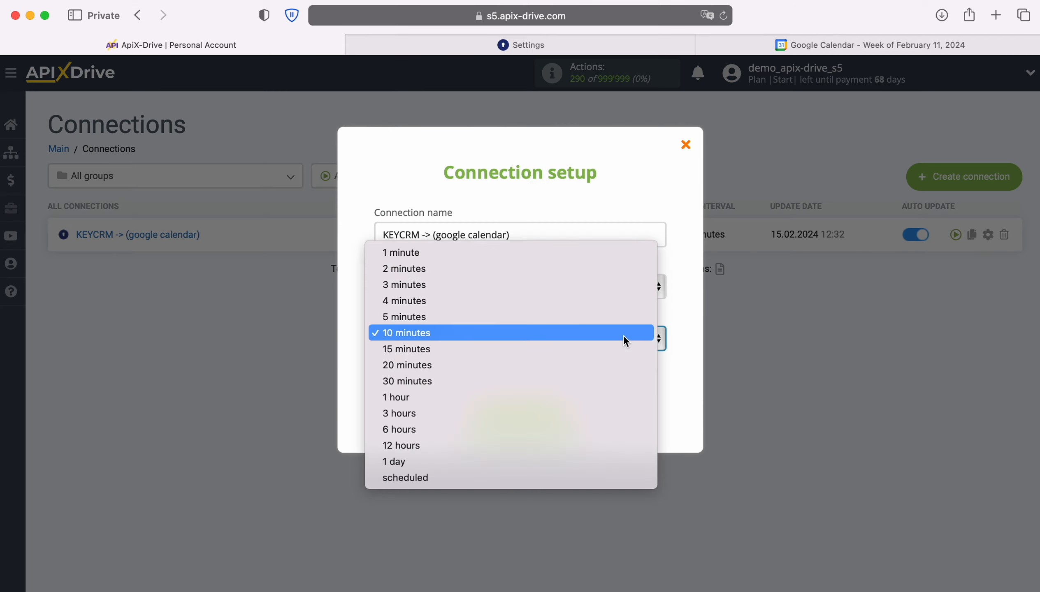
pyautogui.click(596, 317)
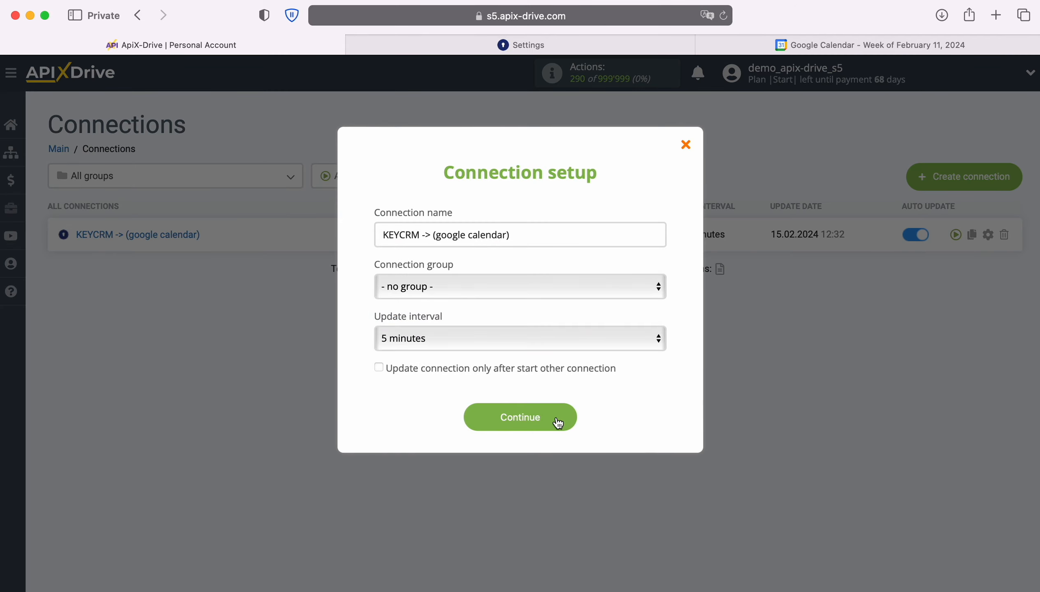
pyautogui.click(557, 424)
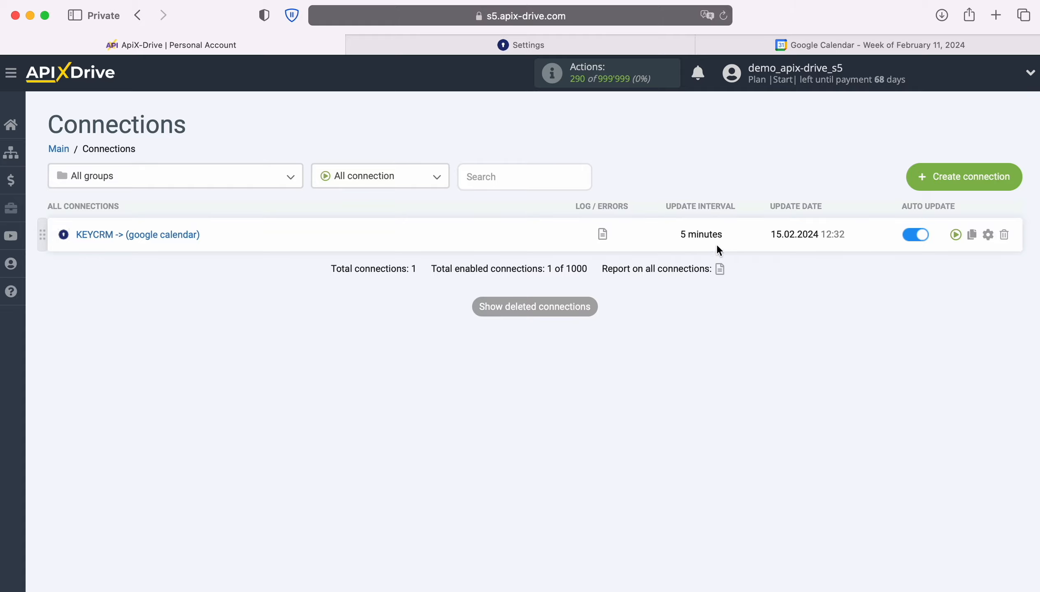